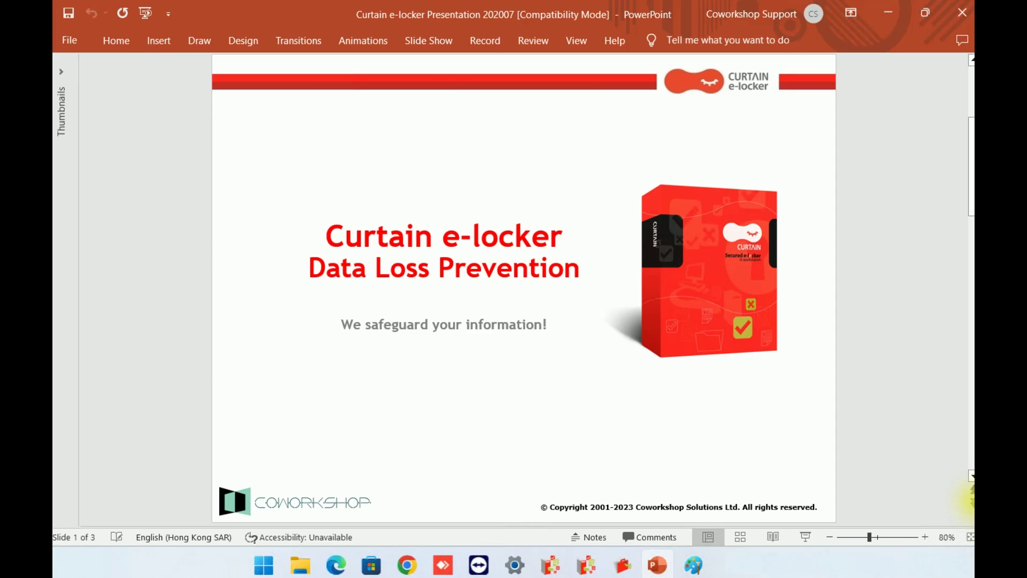
- Scroll the PowerPoint slide pane down from slide 1 to slide 2, Architecture
scroll(971, 496, down, 1)
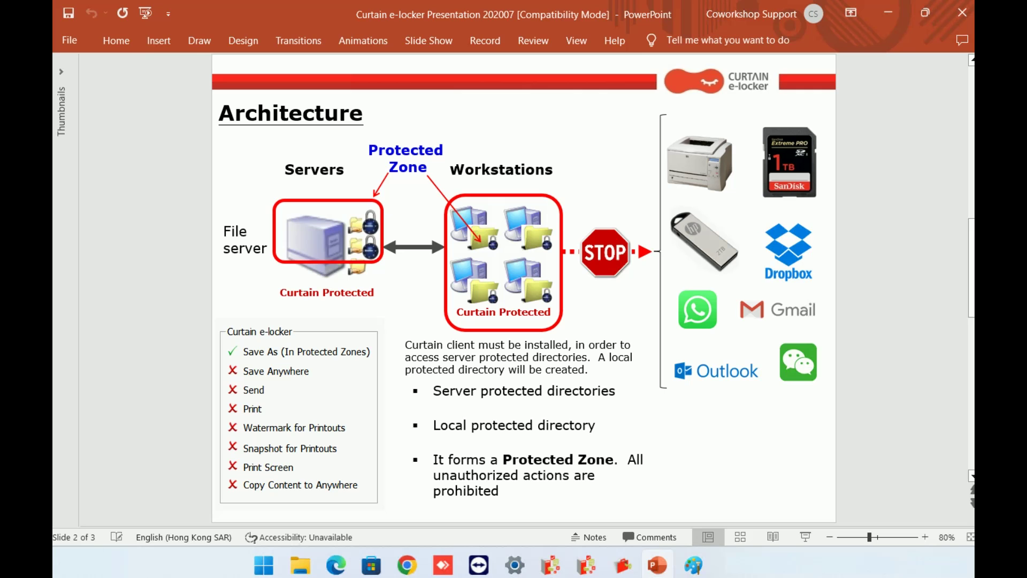
- Browse drives X:, Y: and Z:, then open FinancialStatements_Sample.xlsx from Protected Directory (C:)
click(631, 570)
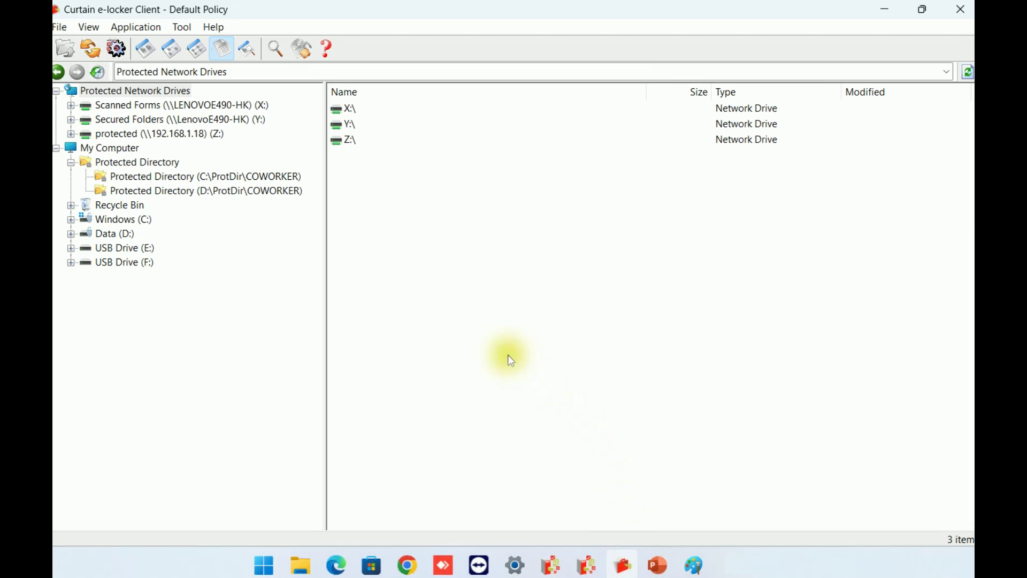
click(270, 110)
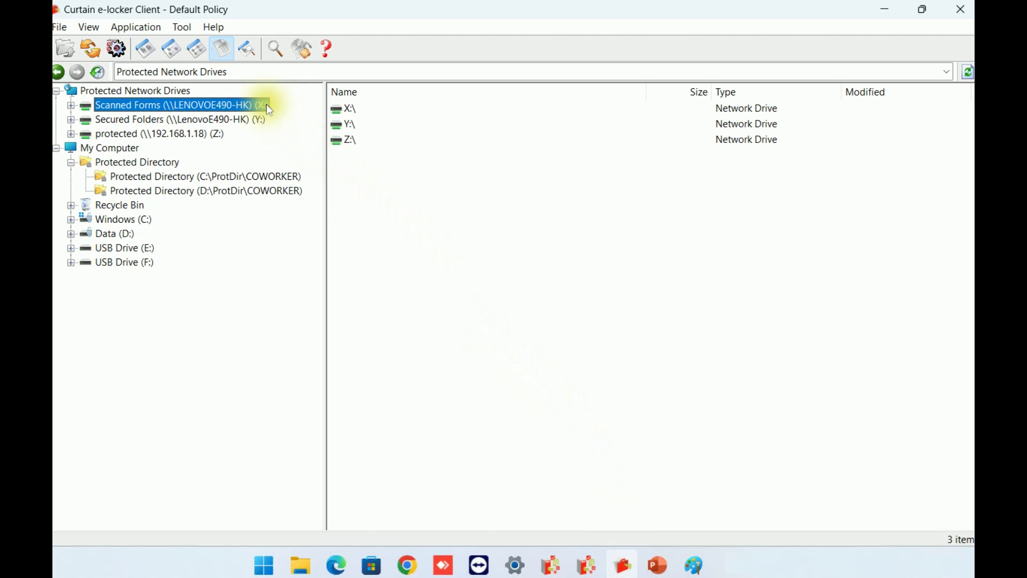
click(260, 121)
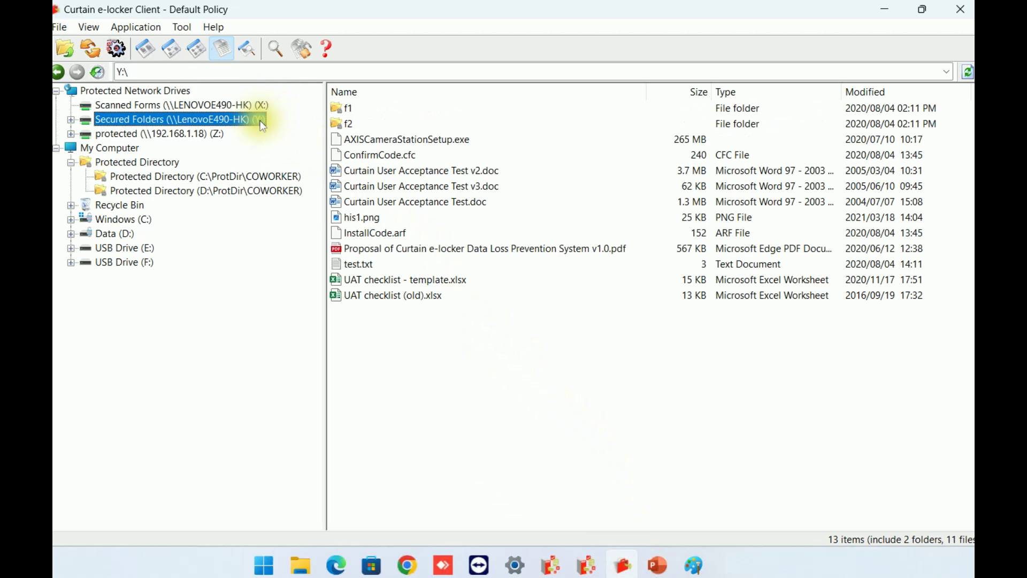
click(218, 135)
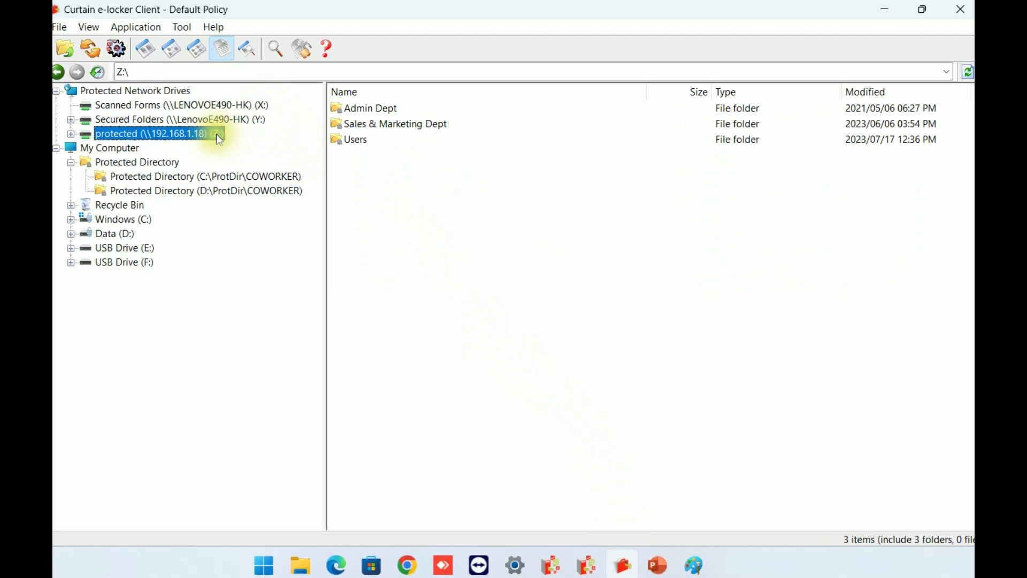
click(300, 178)
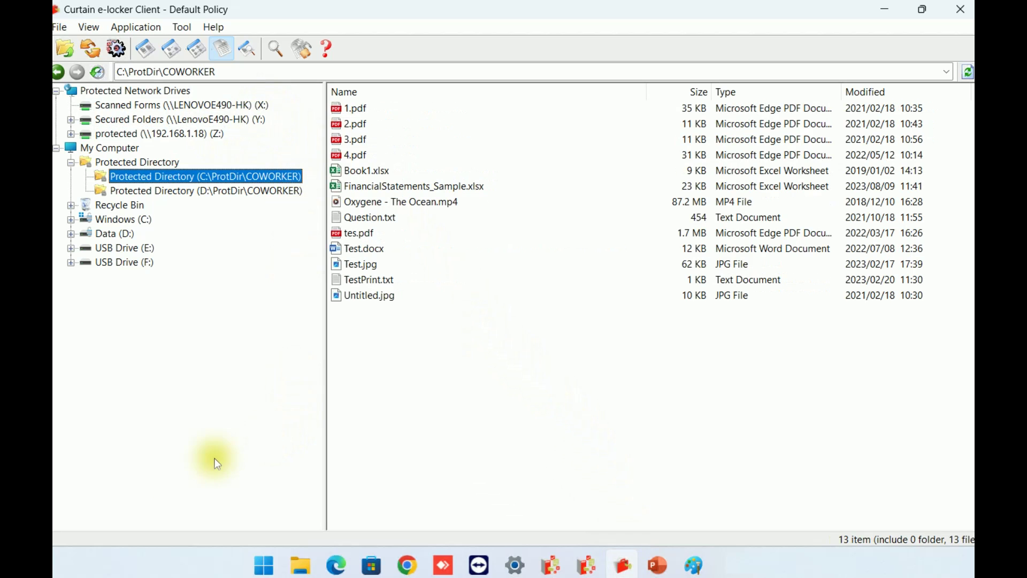
click(480, 187)
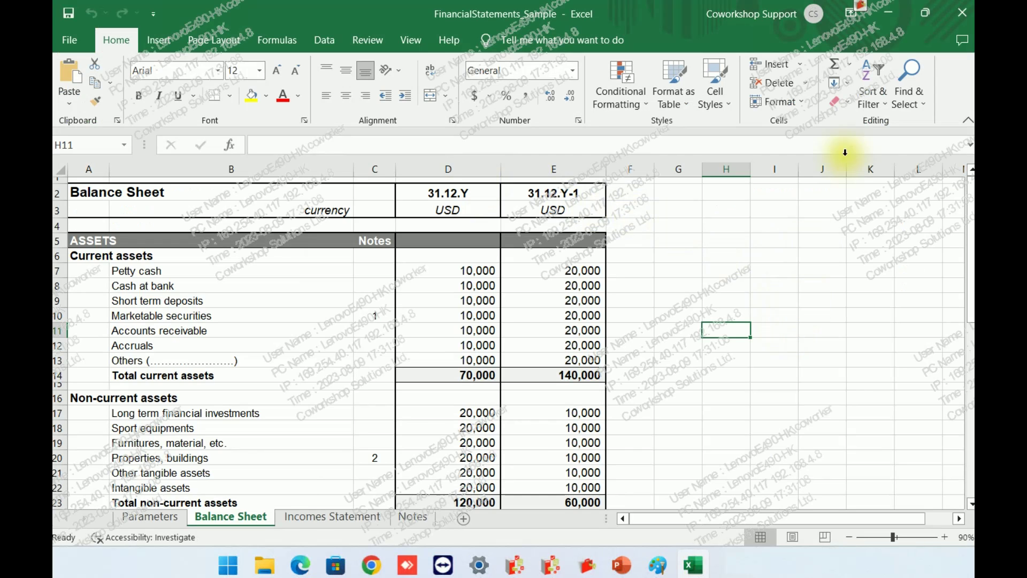
- Show the workbook's Curtain e-locker permissions: only Save As (In Protected Zones) allowed
click(865, 9)
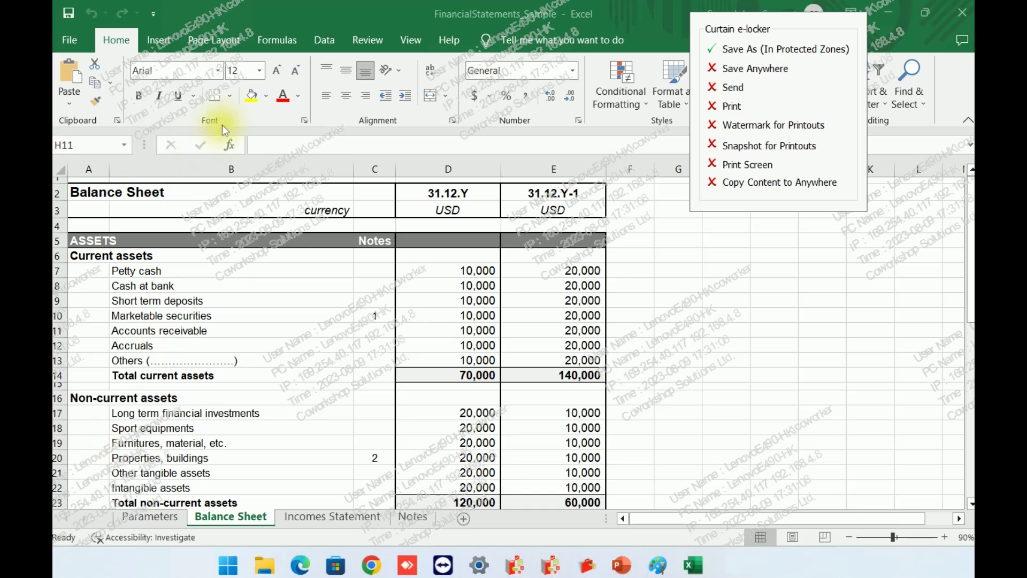
- Try saving a copy of the workbook to USB Drive (F:), which is refused, and decline the alternative
click(66, 42)
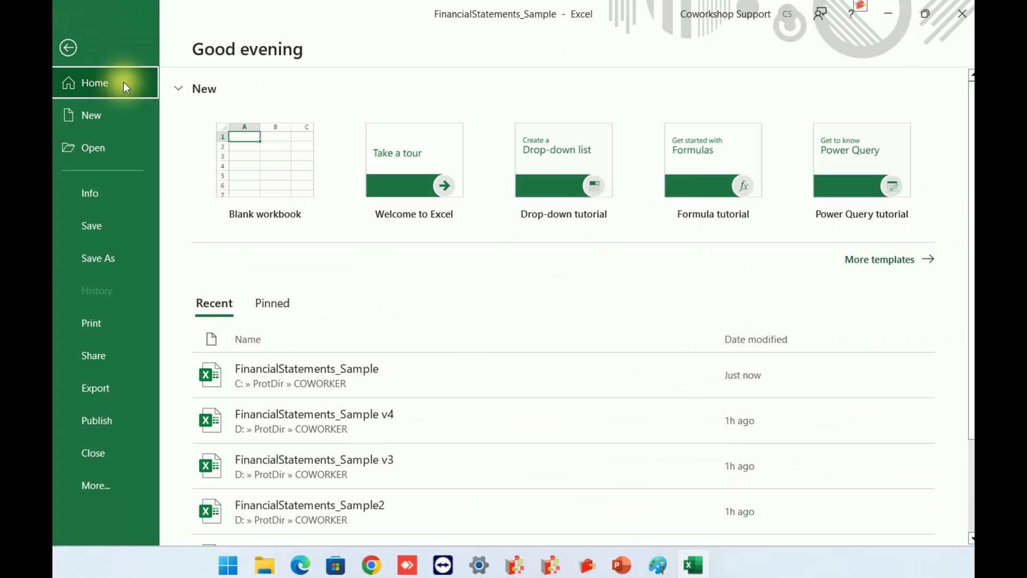
click(117, 265)
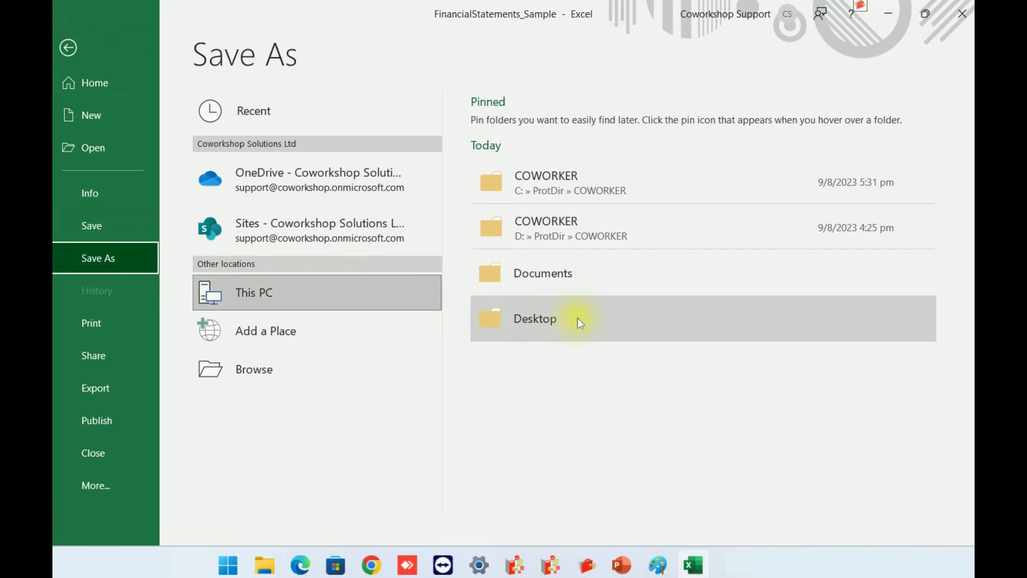
click(615, 316)
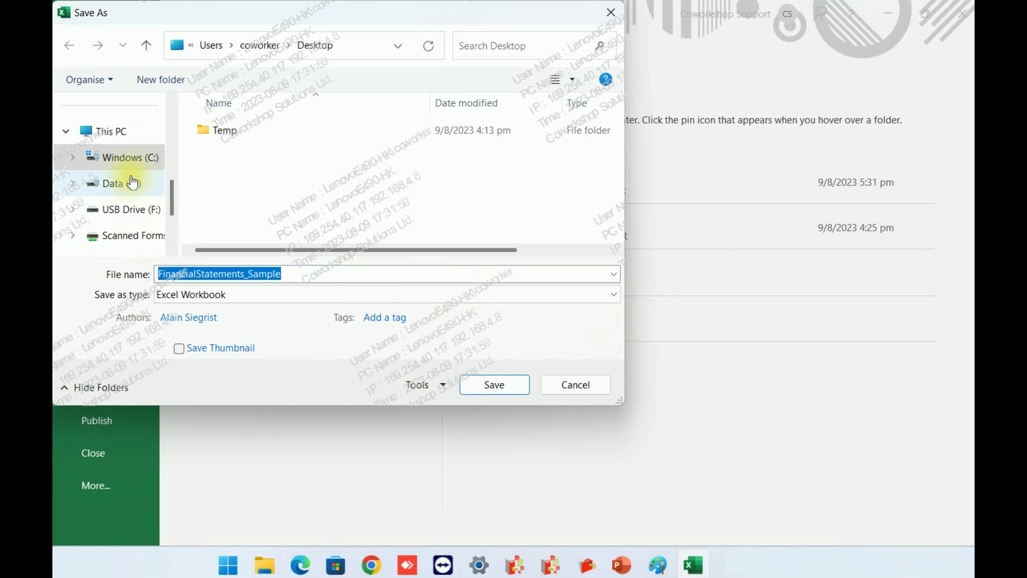
click(136, 208)
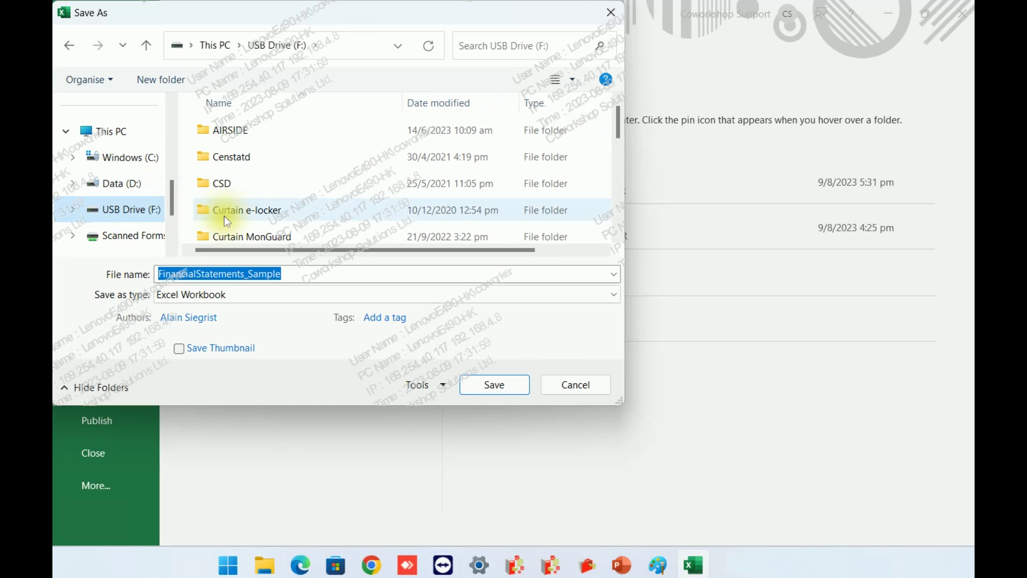
click(527, 386)
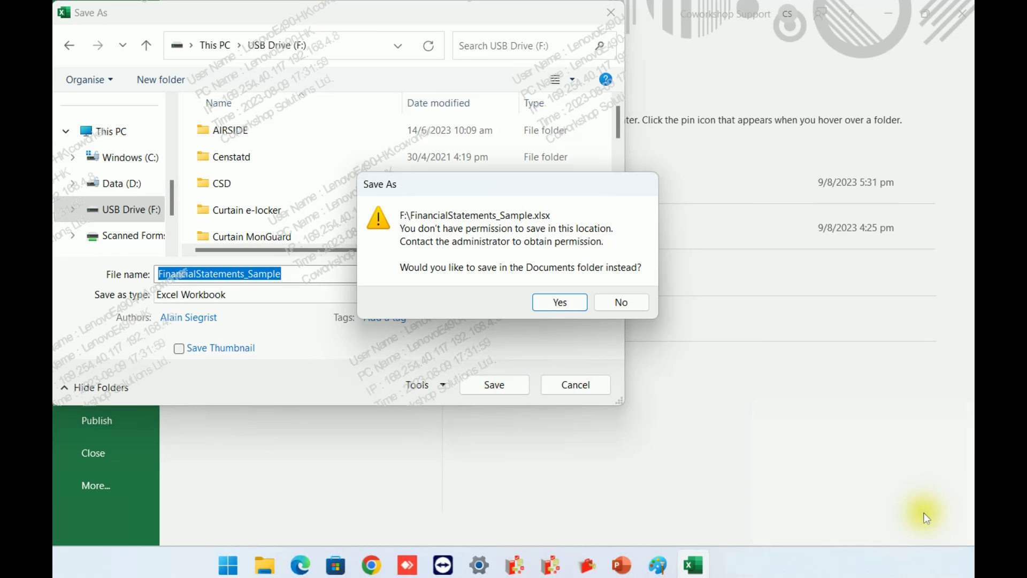
click(625, 300)
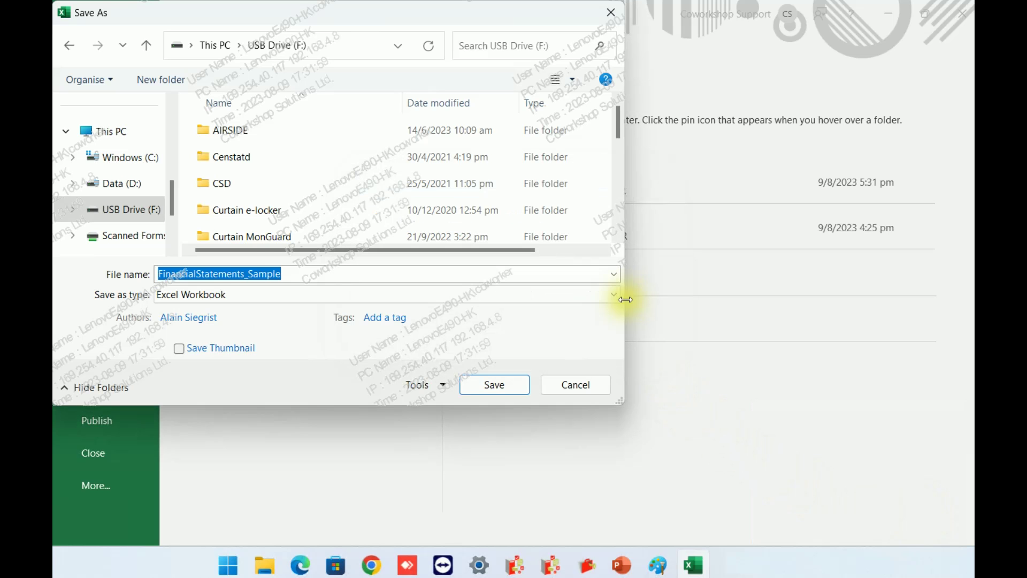
- Save the workbook into D:\ProtDir\COWORKER instead
click(128, 185)
scroll(315, 203, down, 3)
scroll(316, 203, up, 1)
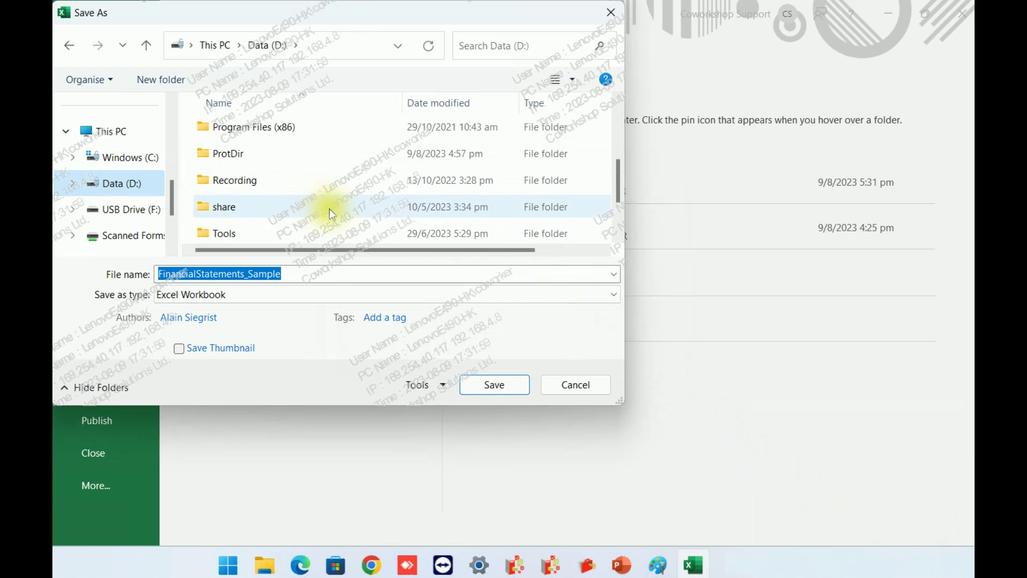
double_click(298, 155)
double_click(235, 130)
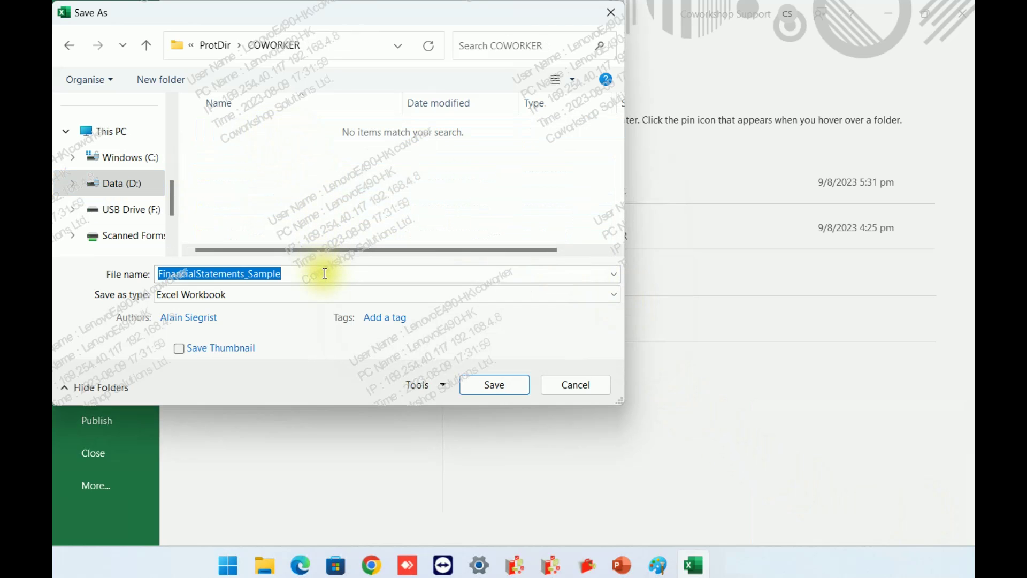
click(498, 384)
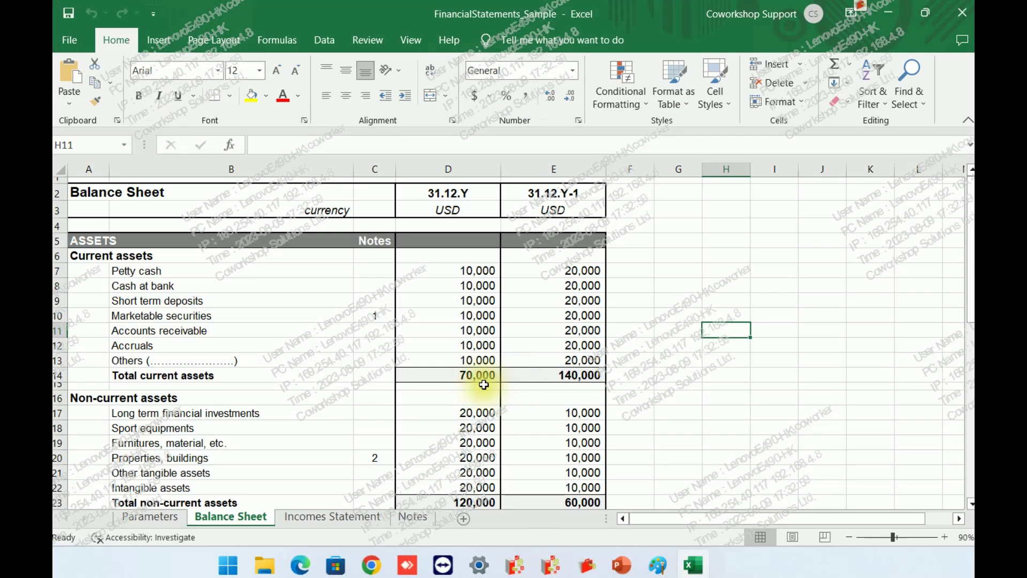
- Copy and paste FinancialStatements_Sample.xlsx within Protected Directory (D:) to make a duplicate
click(587, 559)
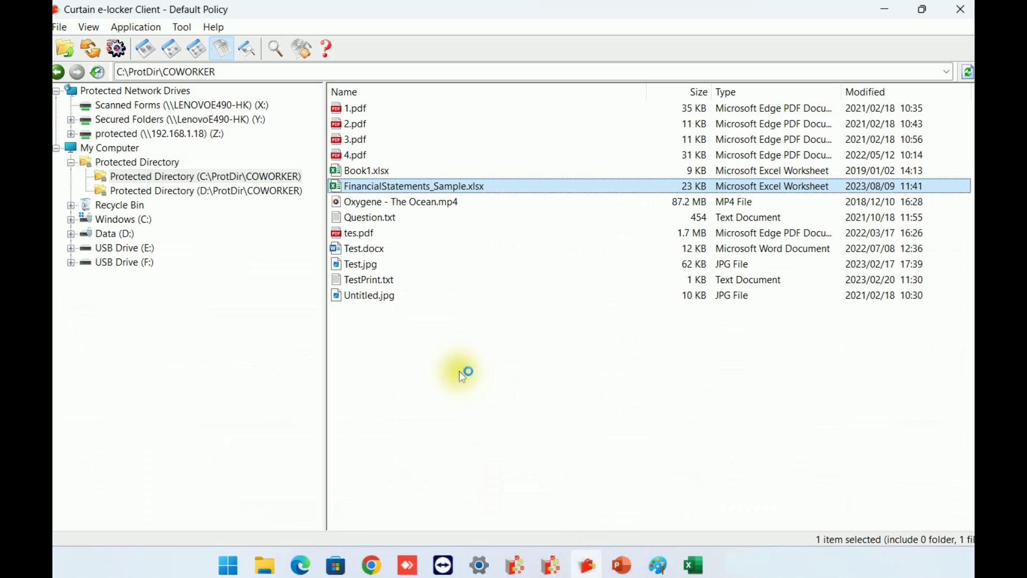
click(289, 192)
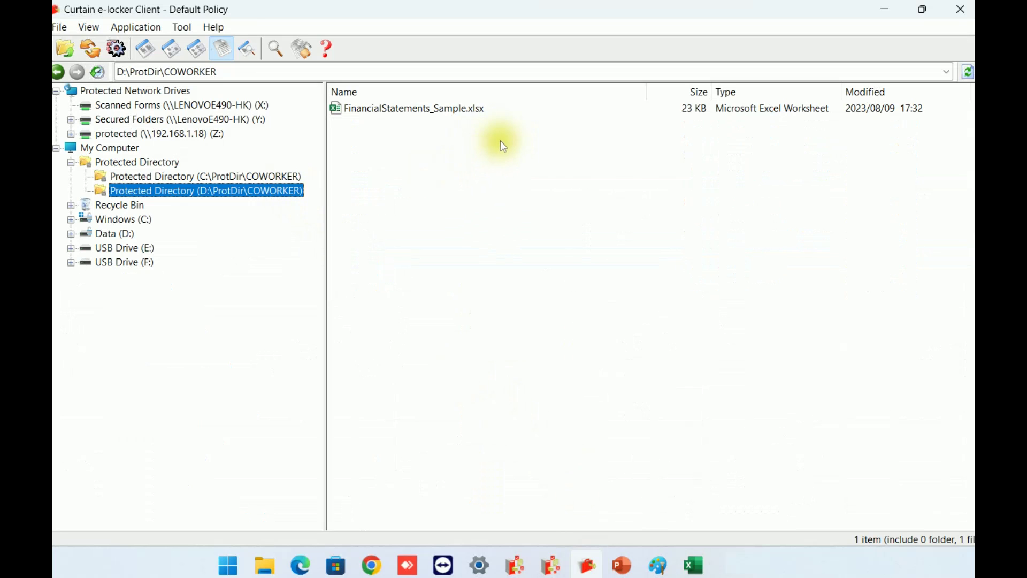
click(471, 113)
right_click(474, 118)
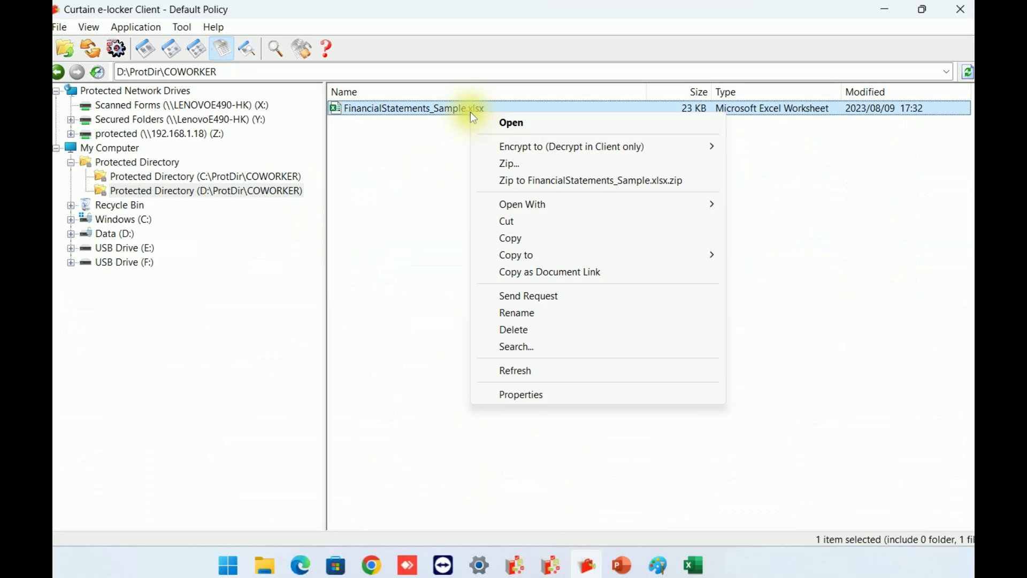
click(564, 236)
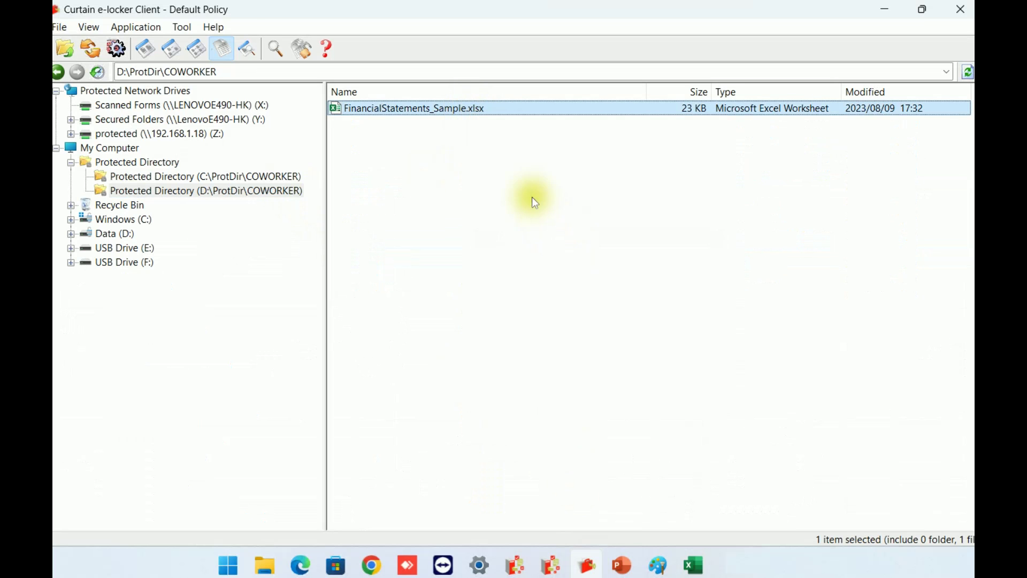
right_click(512, 176)
click(542, 205)
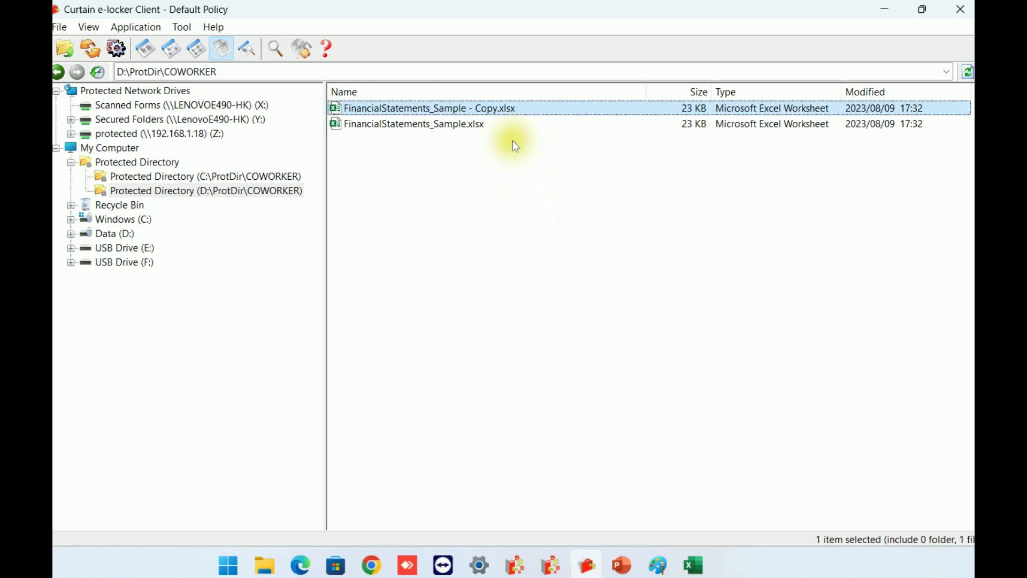
- Rename the duplicate to FinancialStatements_Sample2.xlsx and return to the Excel workbook
right_click(520, 110)
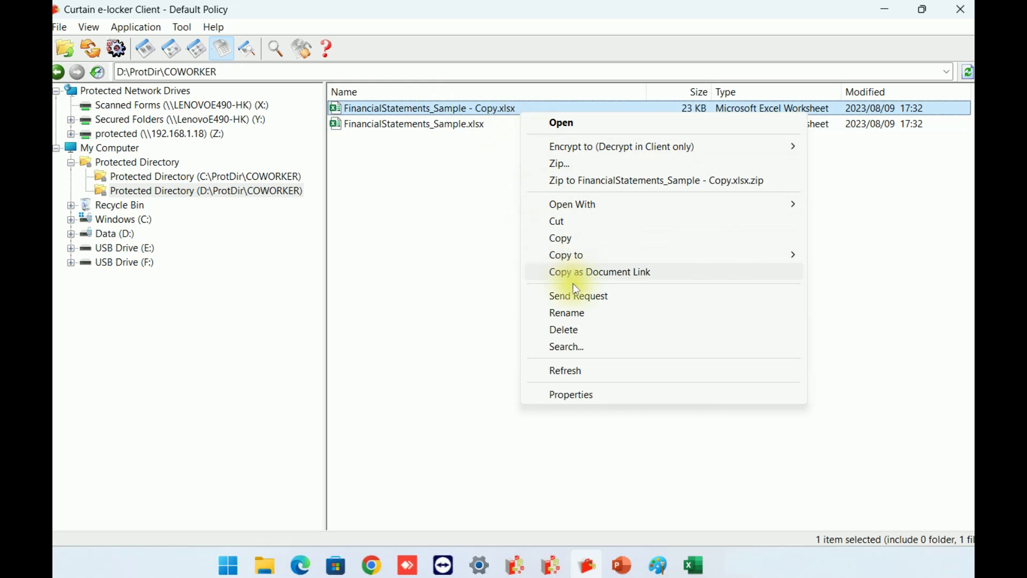
click(599, 314)
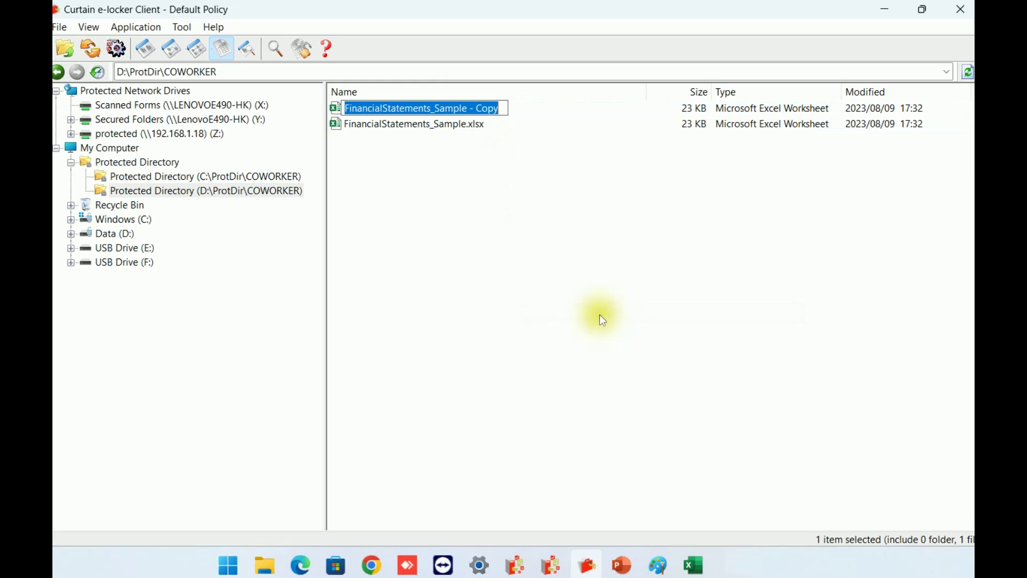
key(End)
key(BackSpace)
key(BackSpace)
key(BackSpace)
key(BackSpace)
key(BackSpace)
key(BackSpace)
key(BackSpace)
text(2)
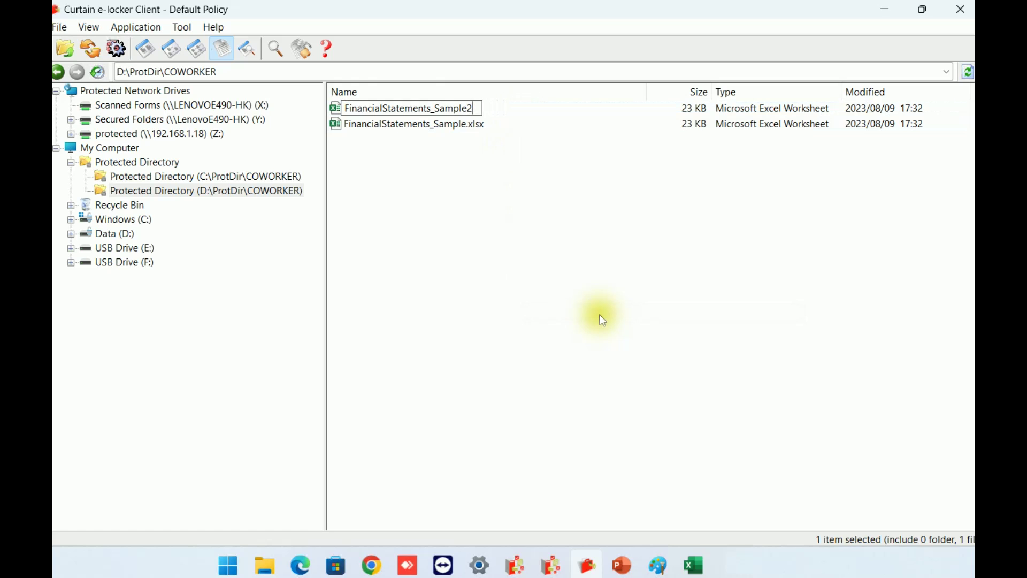
key(Return)
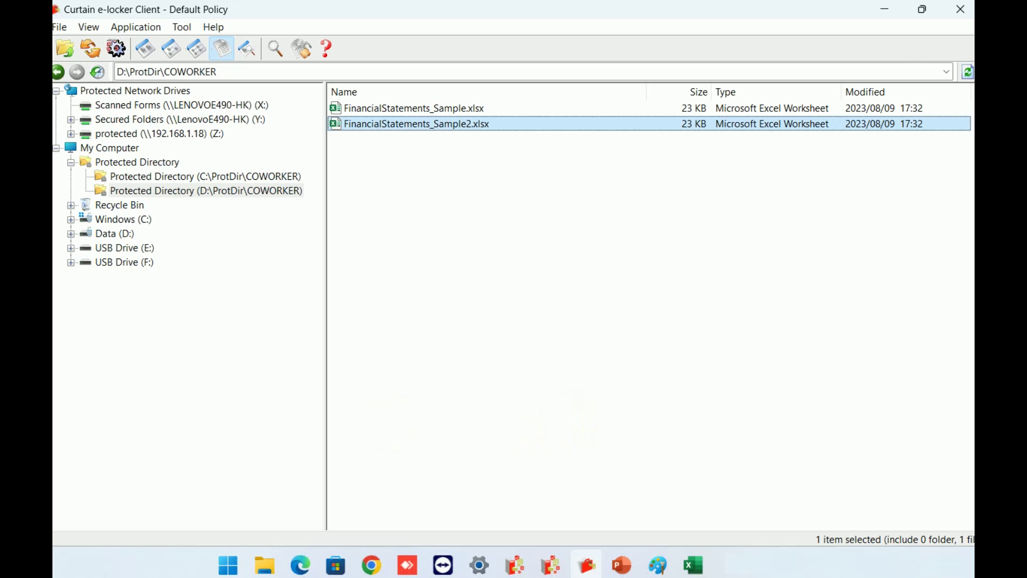
click(698, 567)
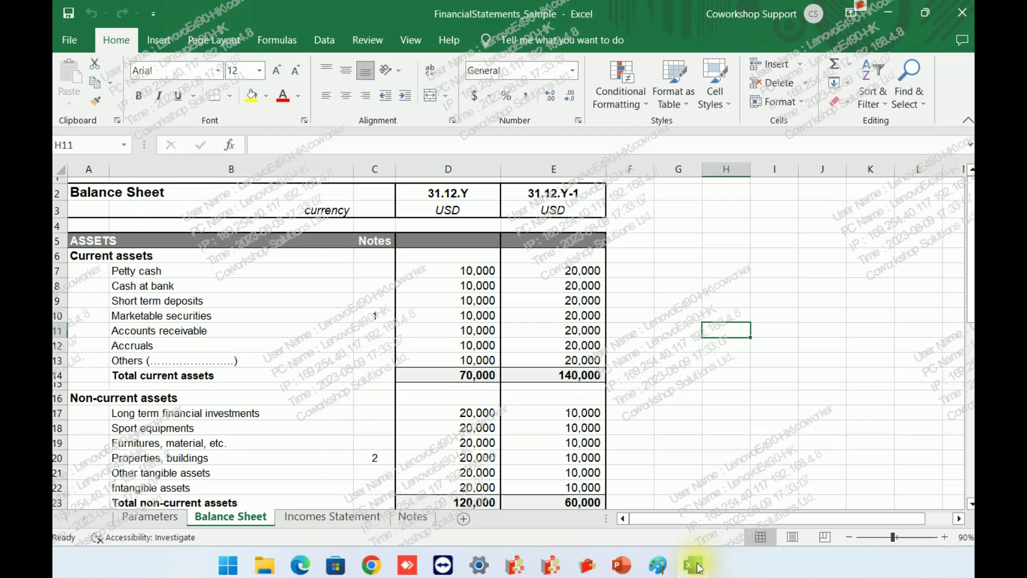
- Copy the 31.12.Y-1 column's six 20,000 values (E7:E12) and paste them starting at H5
click(574, 272)
drag(574, 272, 580, 346)
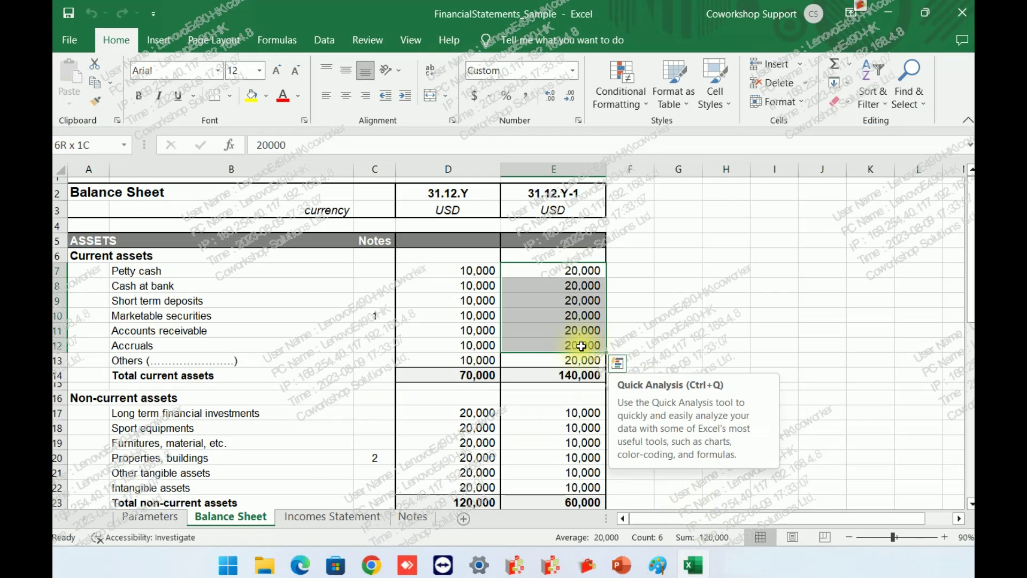
key(ctrl+c)
right_click(581, 347)
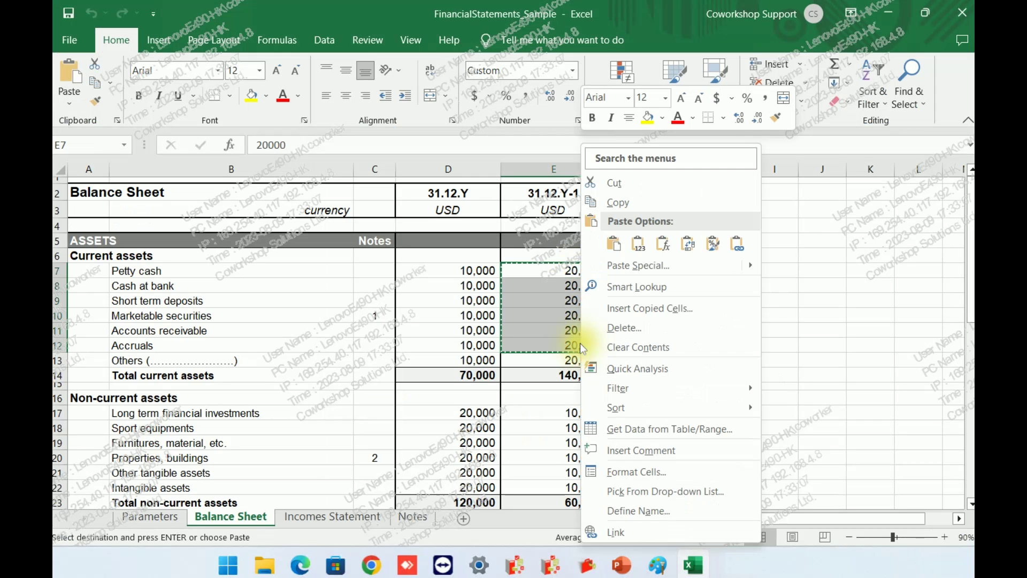
click(664, 205)
click(725, 243)
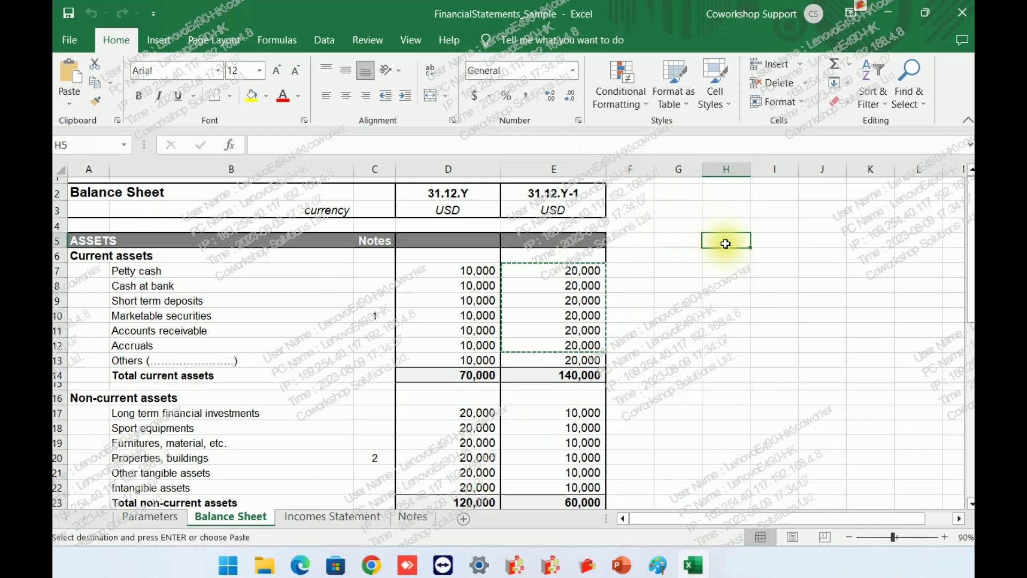
right_click(725, 243)
click(761, 244)
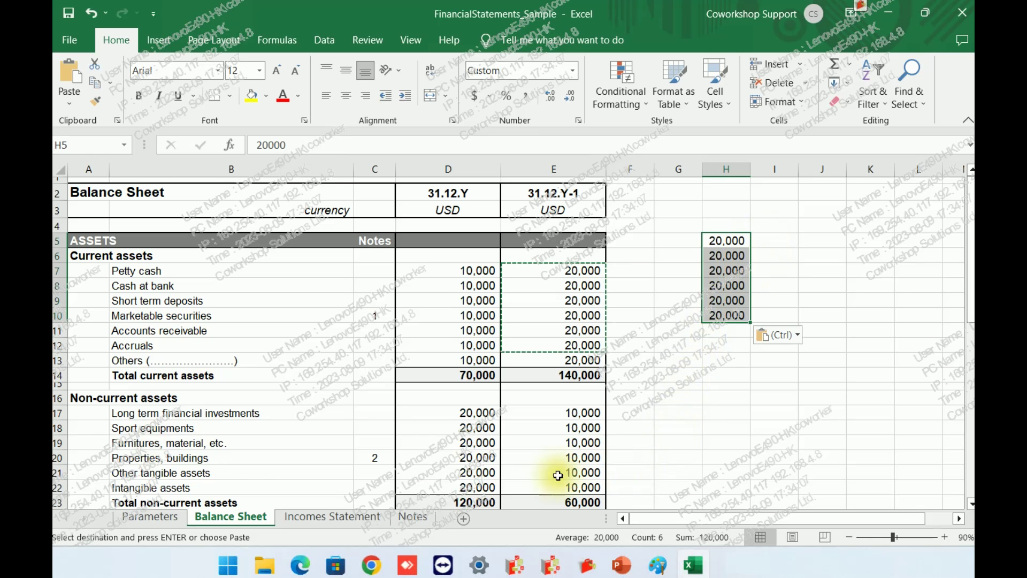
- Copy the Curtain e-locker FAQ page title, then select cell J4 in the Excel balance sheet
mouse_move(301, 568)
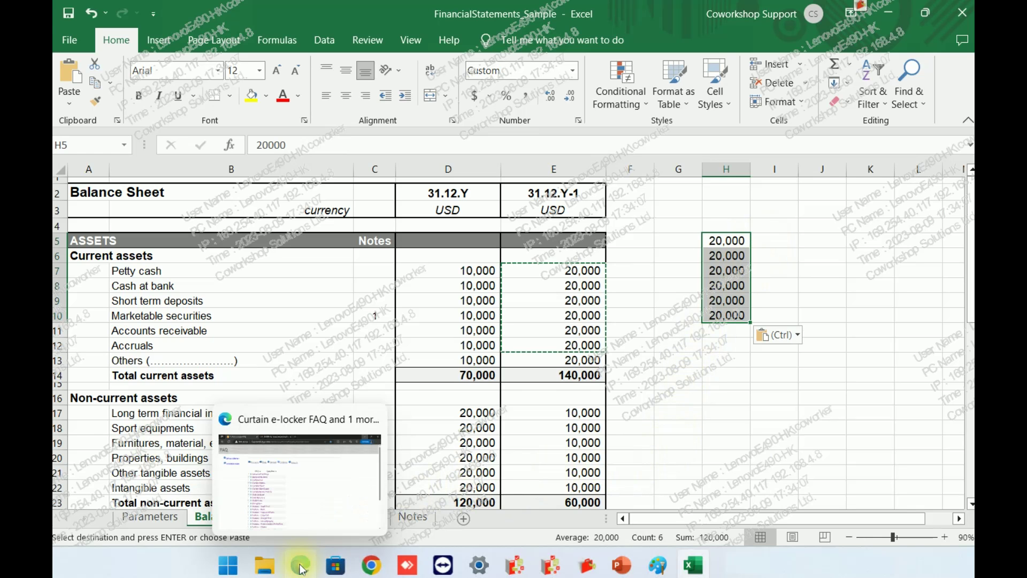
click(291, 510)
drag(99, 88, 57, 88)
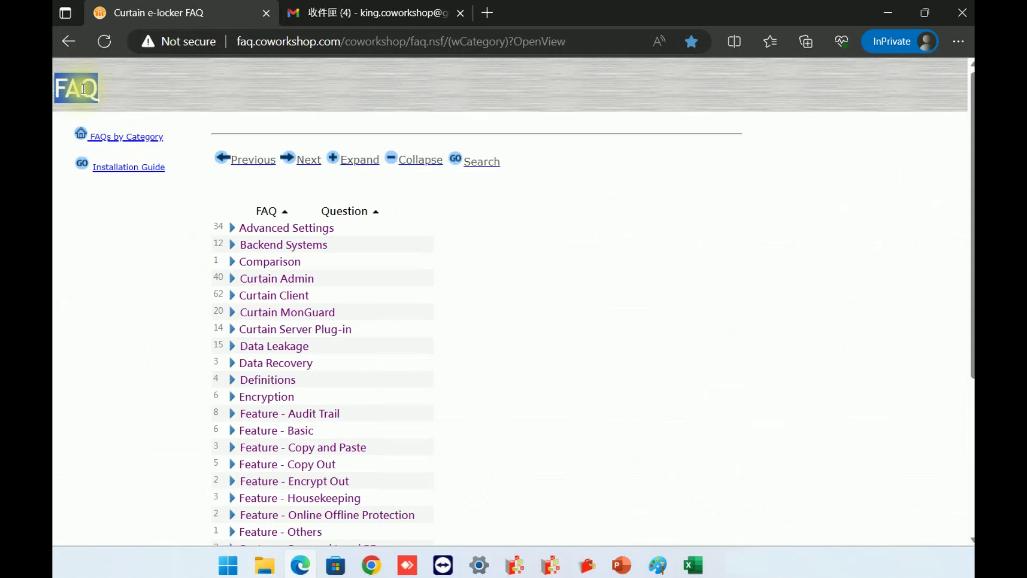
right_click(82, 89)
click(178, 111)
click(693, 565)
click(824, 227)
- Paste the FAQ title into J4, copy the H5:H10 values, and switch to the FAQ browser
right_click(823, 227)
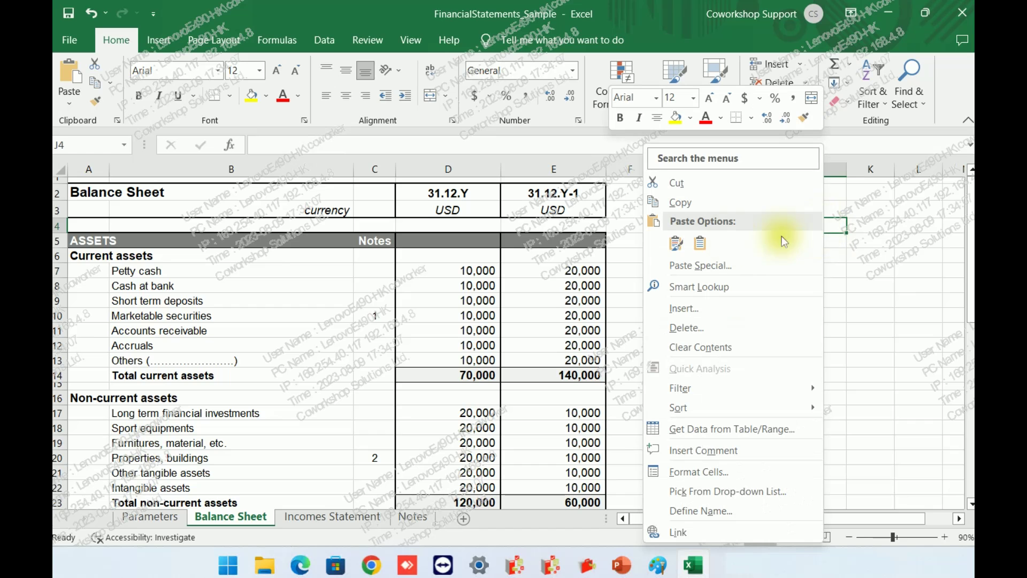
click(676, 244)
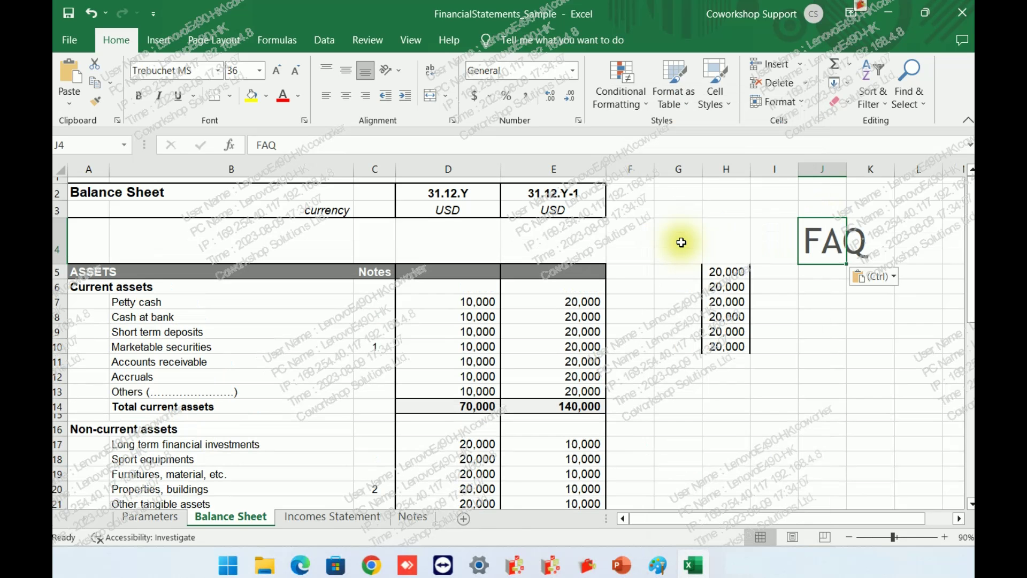
click(722, 274)
drag(722, 274, 732, 349)
right_click(732, 348)
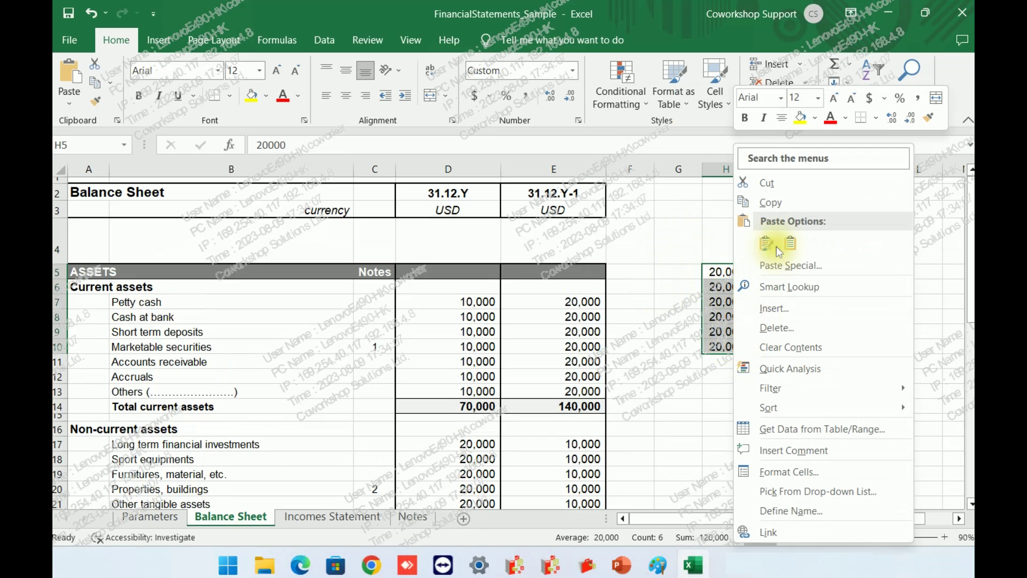
click(774, 203)
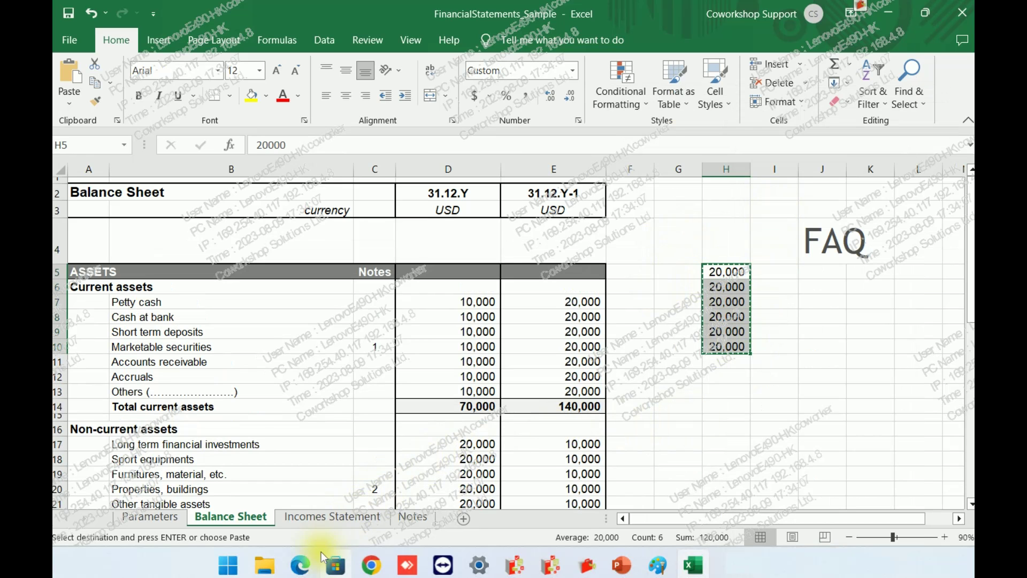
mouse_move(300, 563)
click(342, 519)
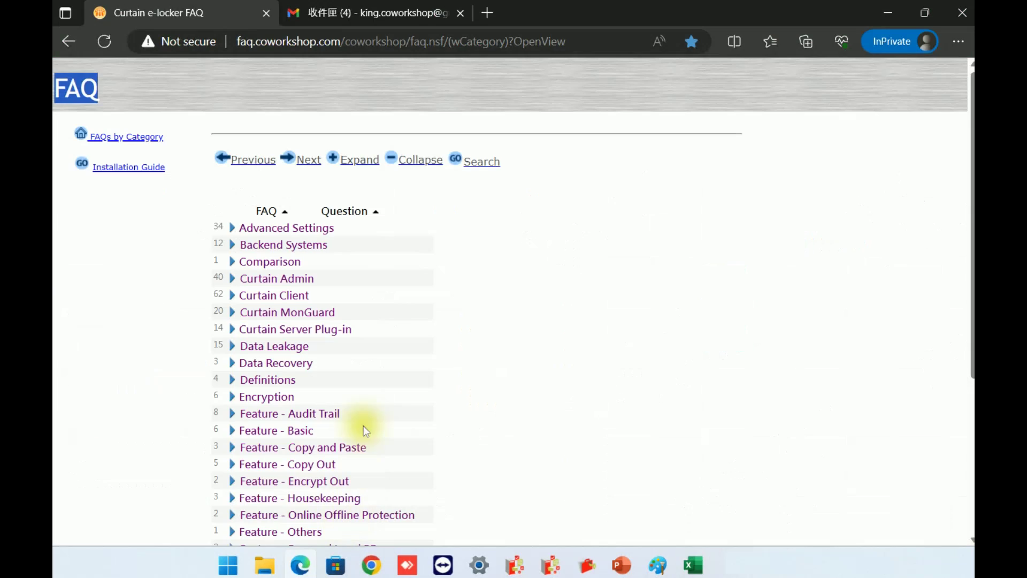
- Attempt to paste the values into the new Gmail message body, find Paste greyed out, and return to Excel
click(386, 15)
click(351, 227)
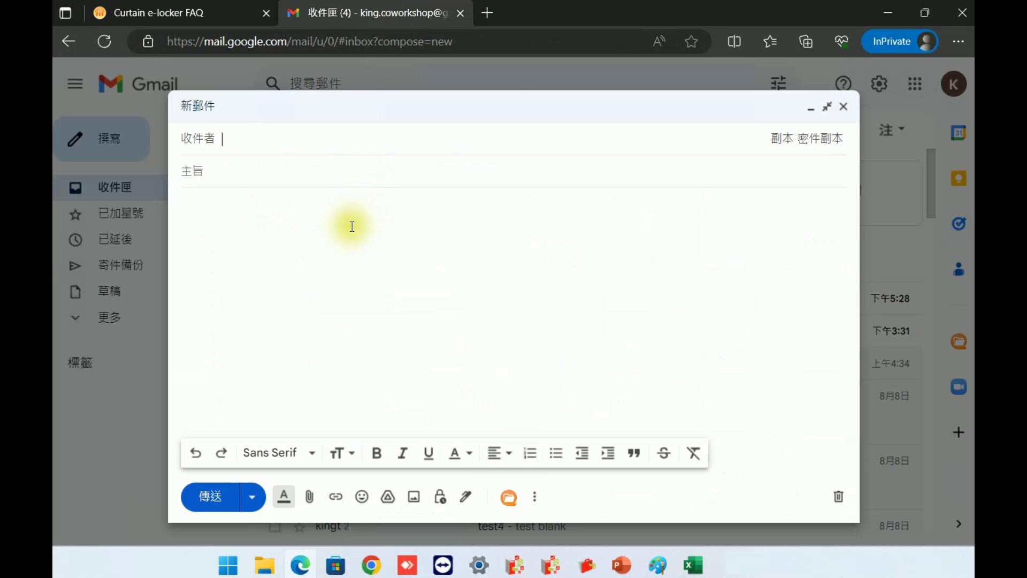
right_click(351, 227)
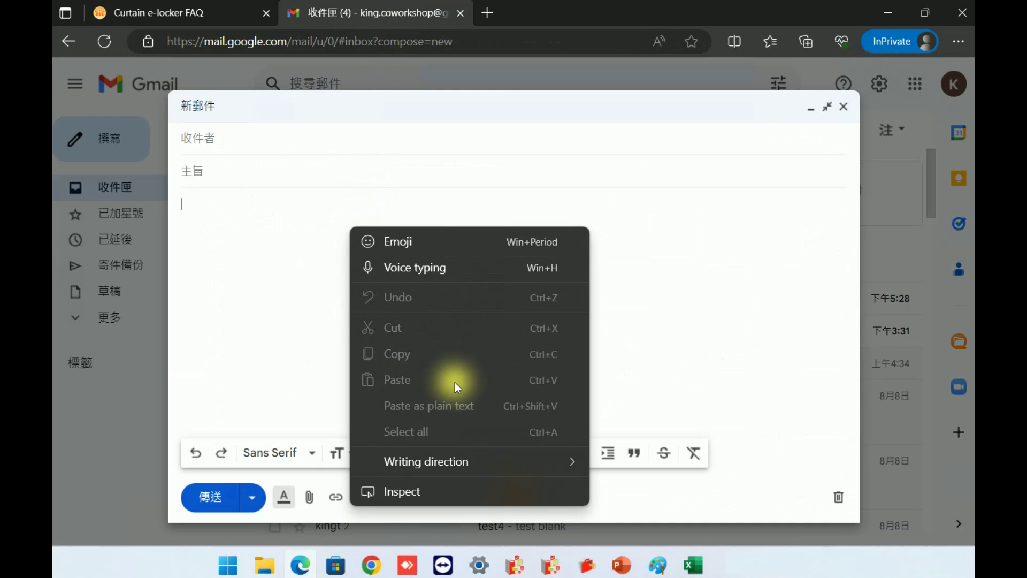
key(Escape)
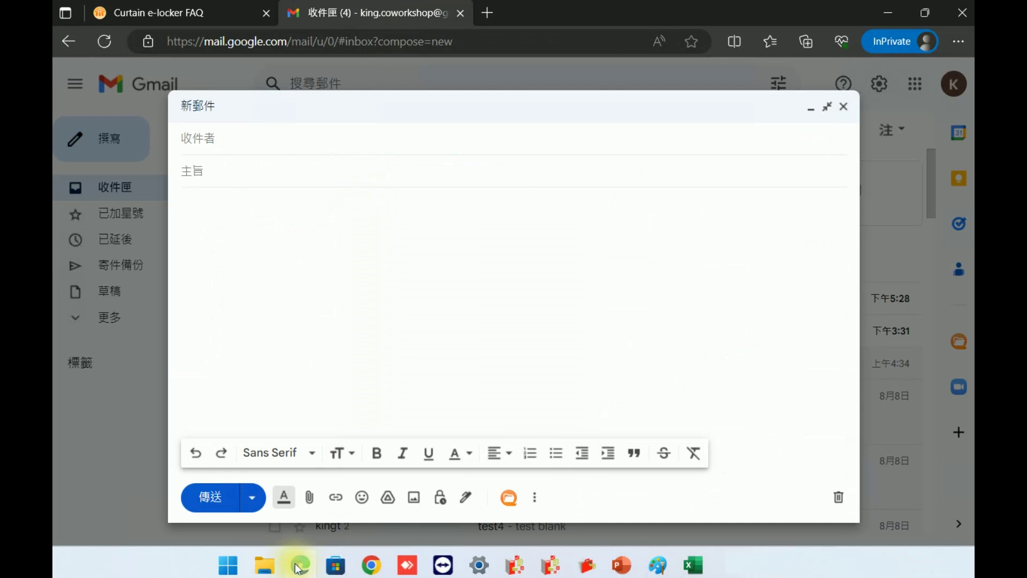
click(694, 566)
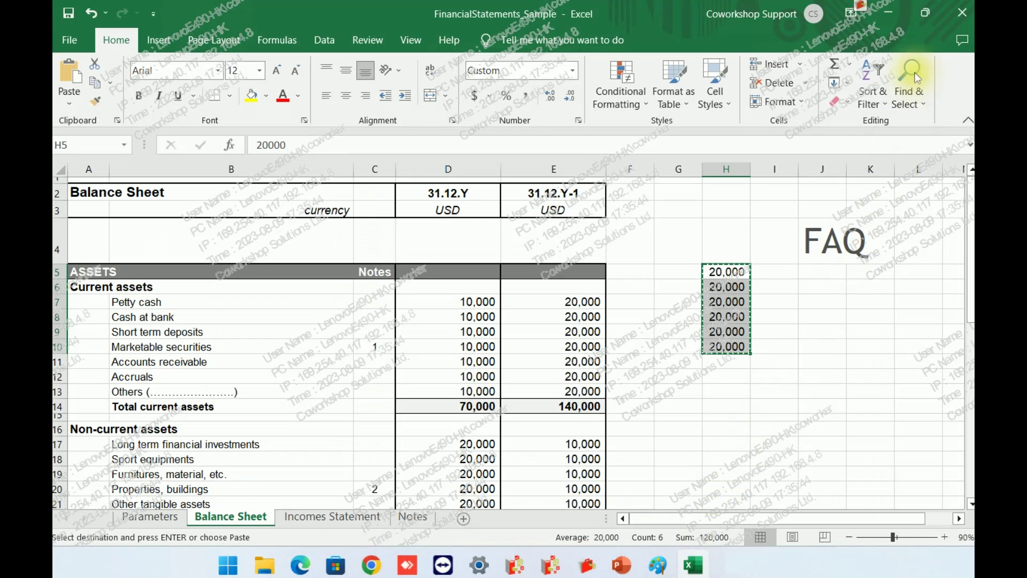
- Restore down Excel and snip its window with the F1 capture, copying only a Sensitive data mask
click(924, 15)
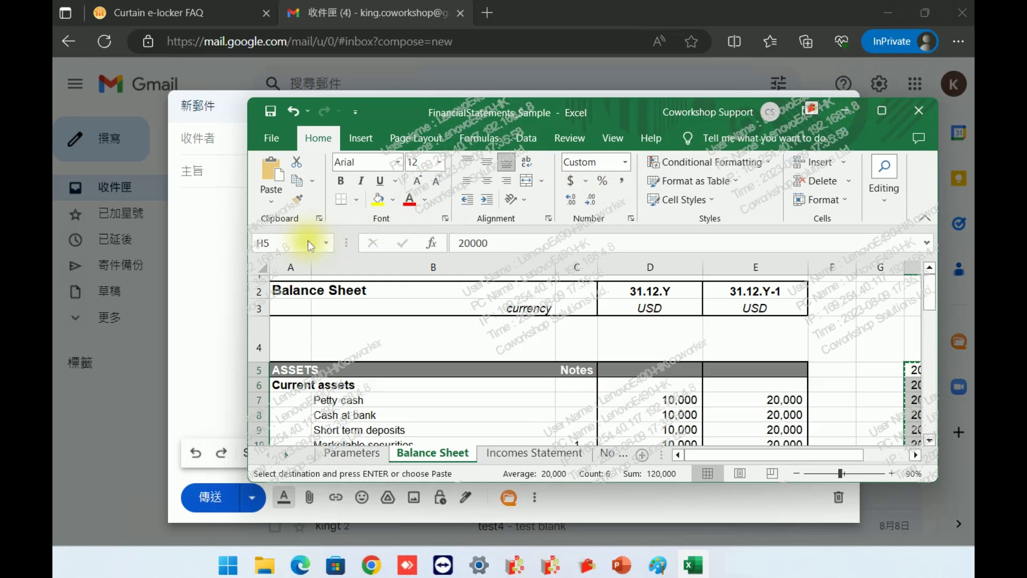
key(F1)
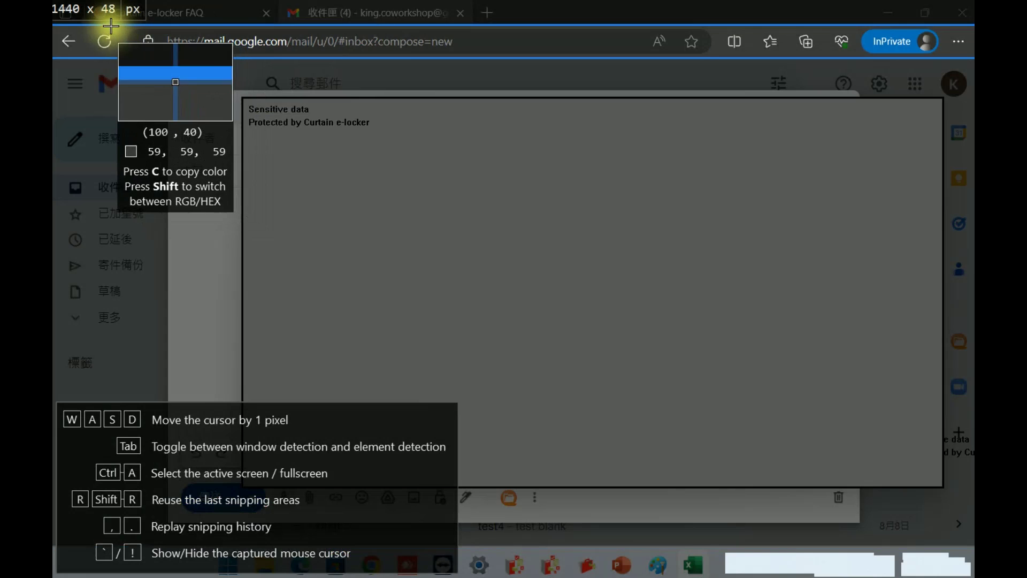
drag(111, 26, 471, 276)
click(459, 295)
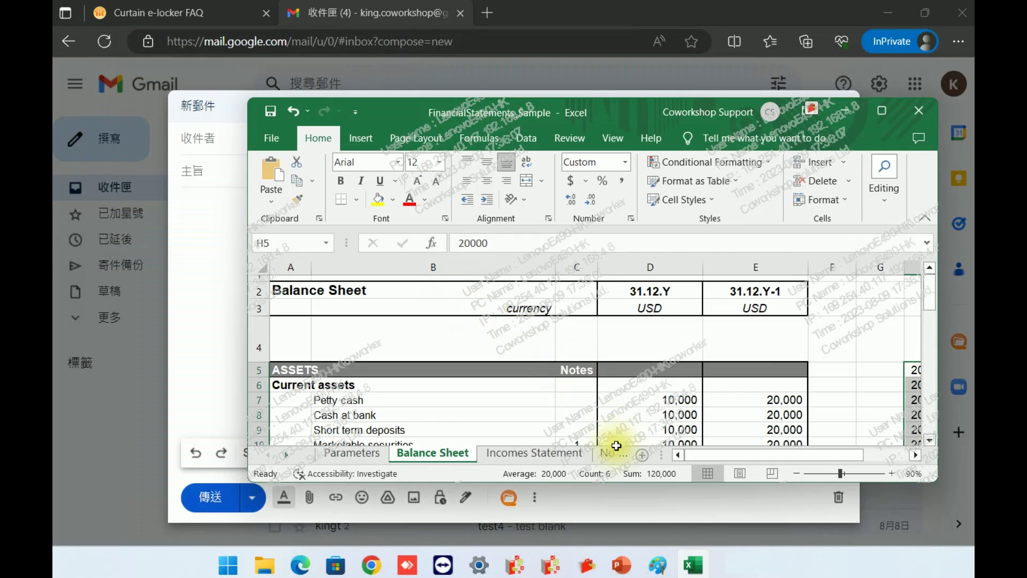
click(657, 559)
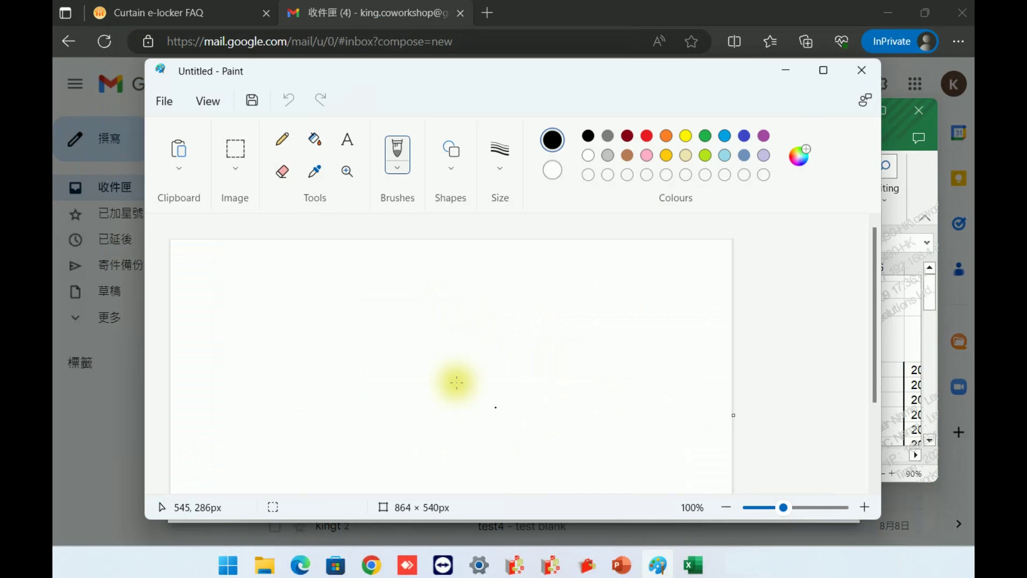
- Paste the captured screenshot into Paint, where only a Sensitive data mask appears, then minimize Paint
right_click(406, 351)
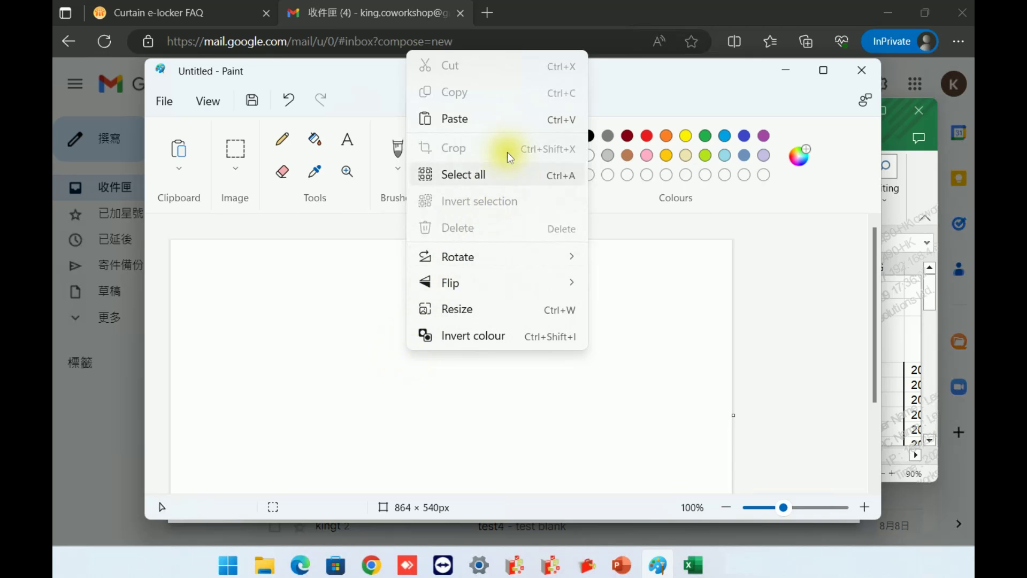
click(509, 120)
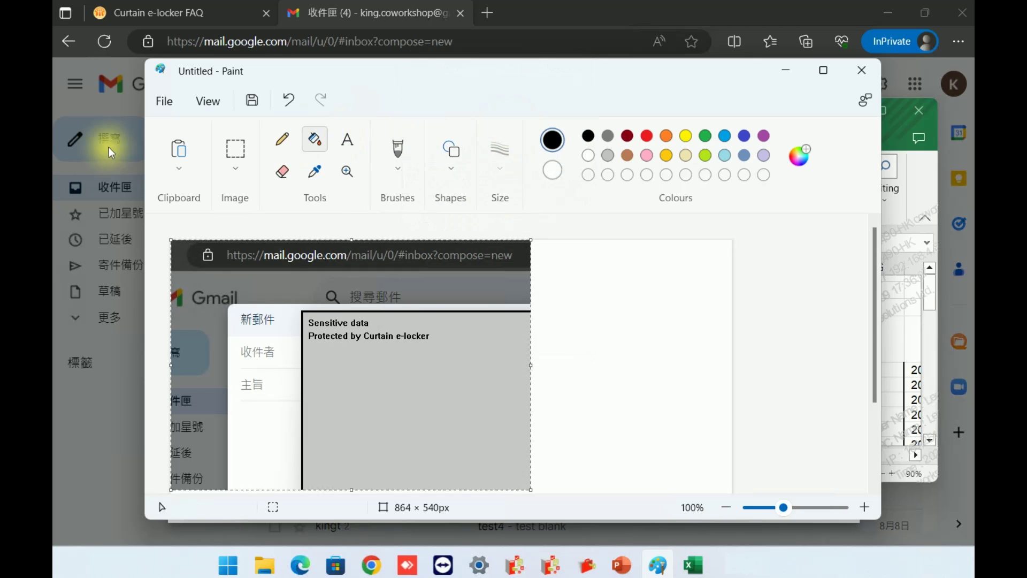
click(785, 72)
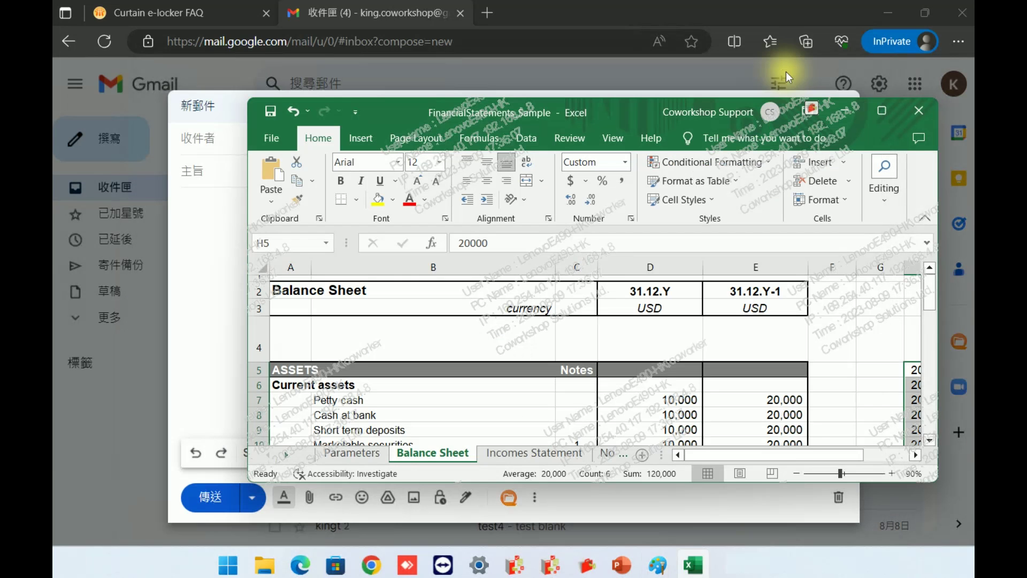
- Maximize the Excel Balance Sheet workbook to full screen over the Gmail draft
click(885, 111)
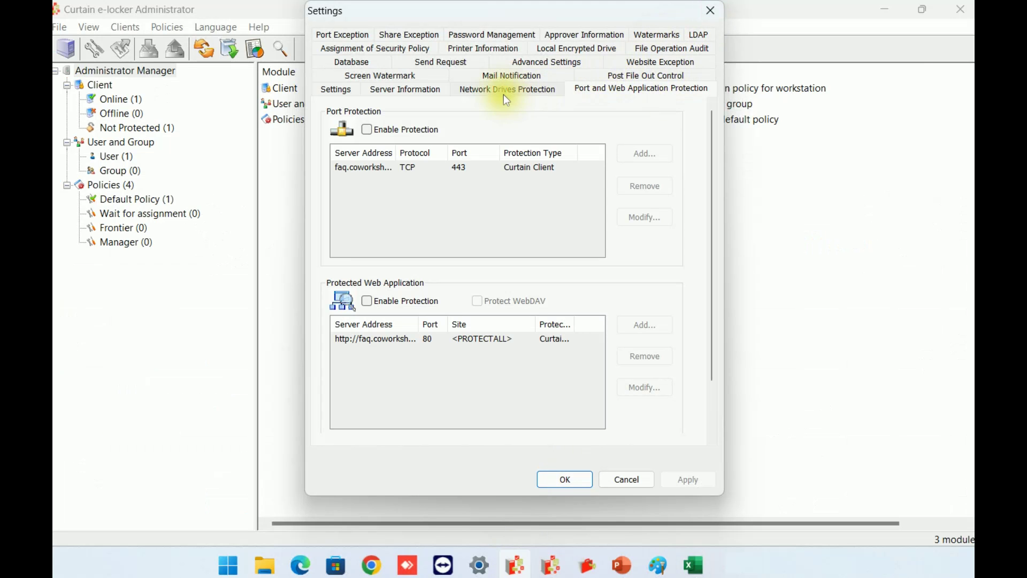
- Review the Screen Watermark settings: text watermark enabled, Arial size 20, tiled at -30°
click(412, 80)
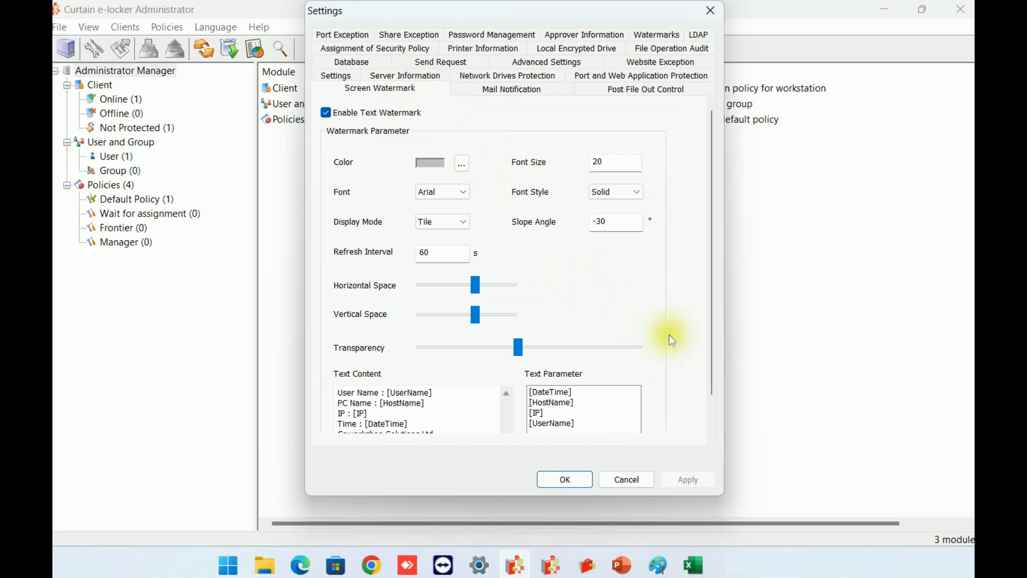
scroll(710, 339, down, 1)
scroll(714, 348, down, 1)
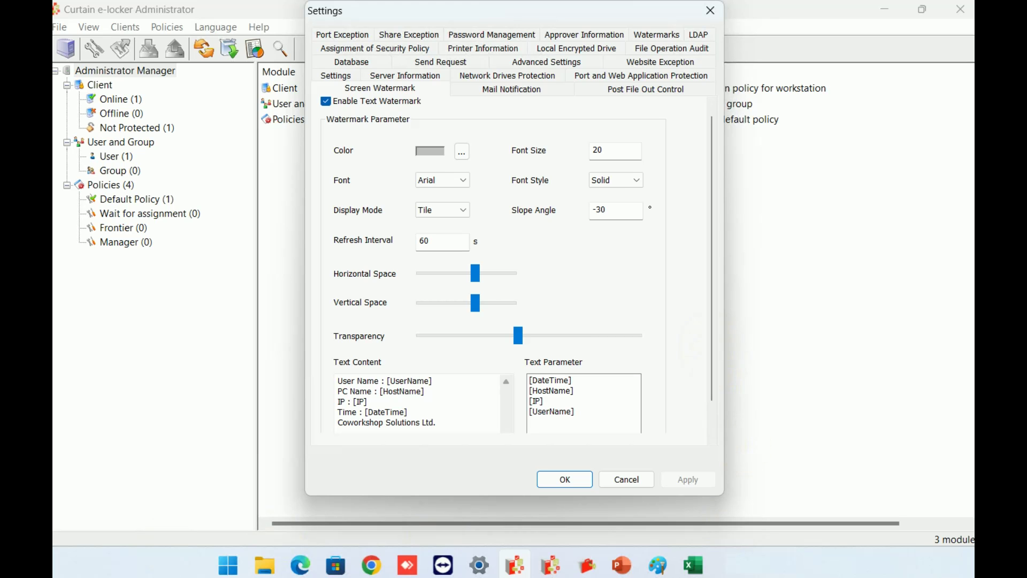
click(587, 565)
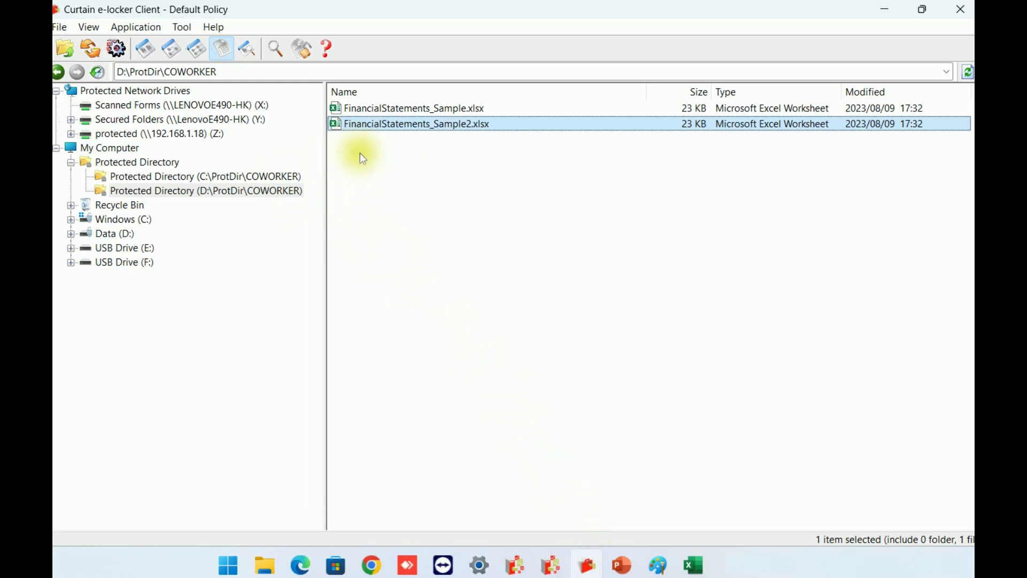
- Try copying FinancialStatements_Sample2.xlsx to the Desktop, which brings up the File Copy Out Reason form
right_click(440, 128)
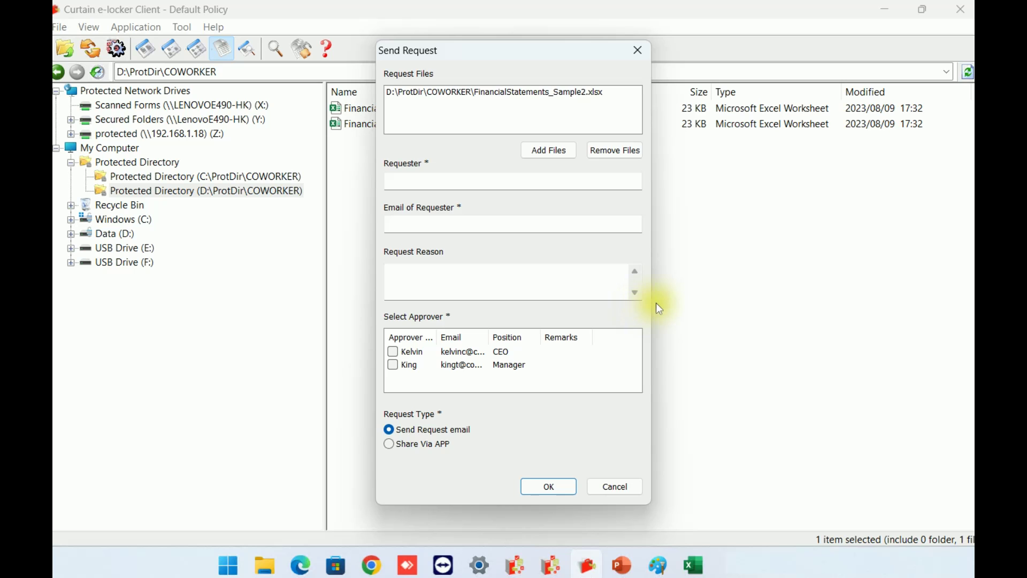
click(638, 52)
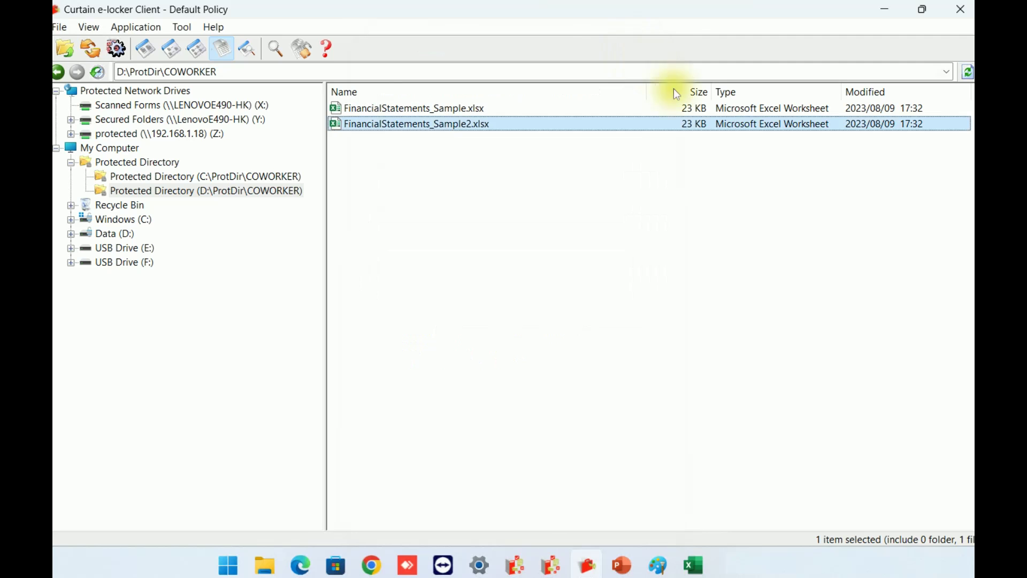
right_click(484, 131)
mouse_move(690, 268)
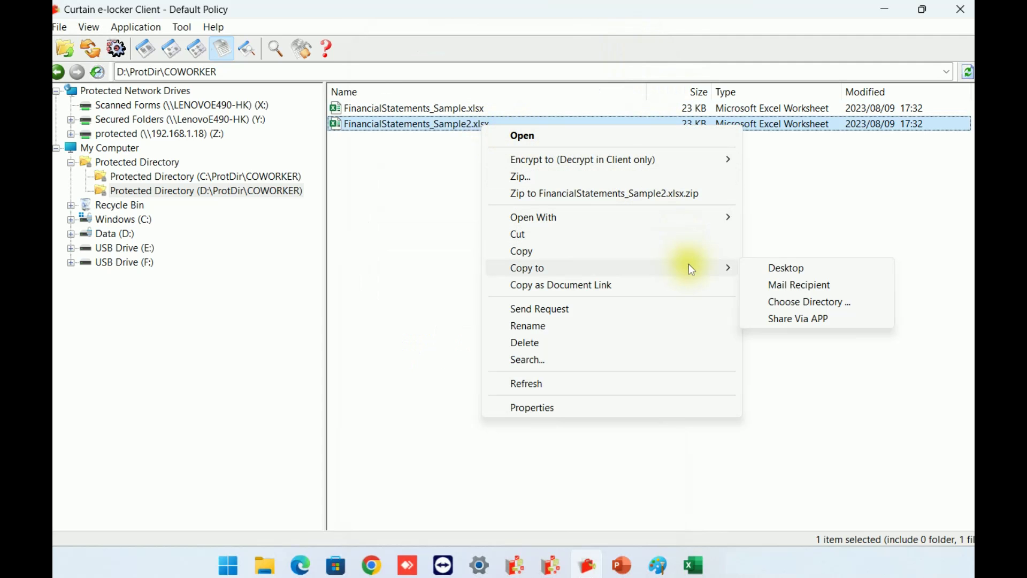
click(794, 266)
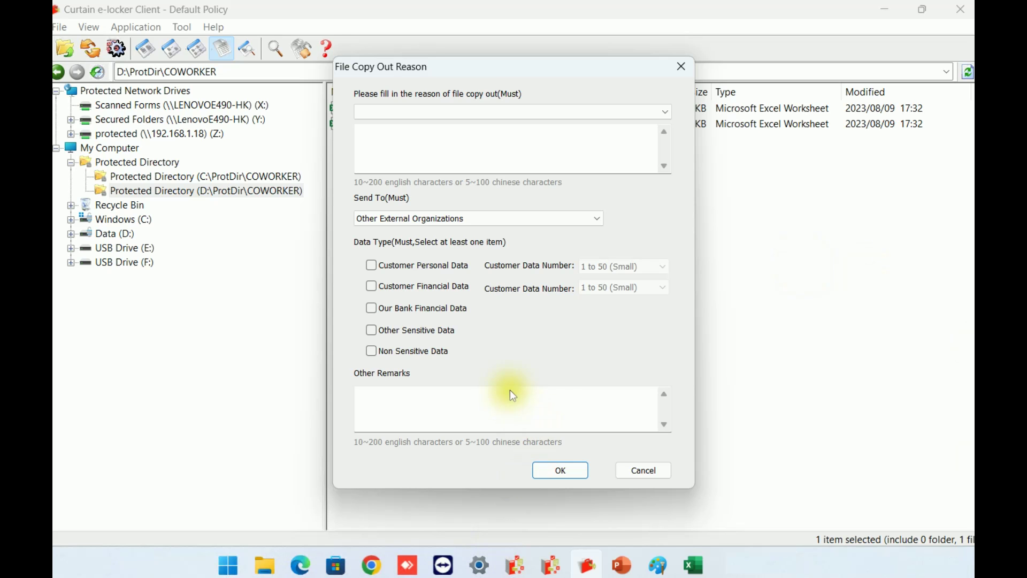
click(553, 568)
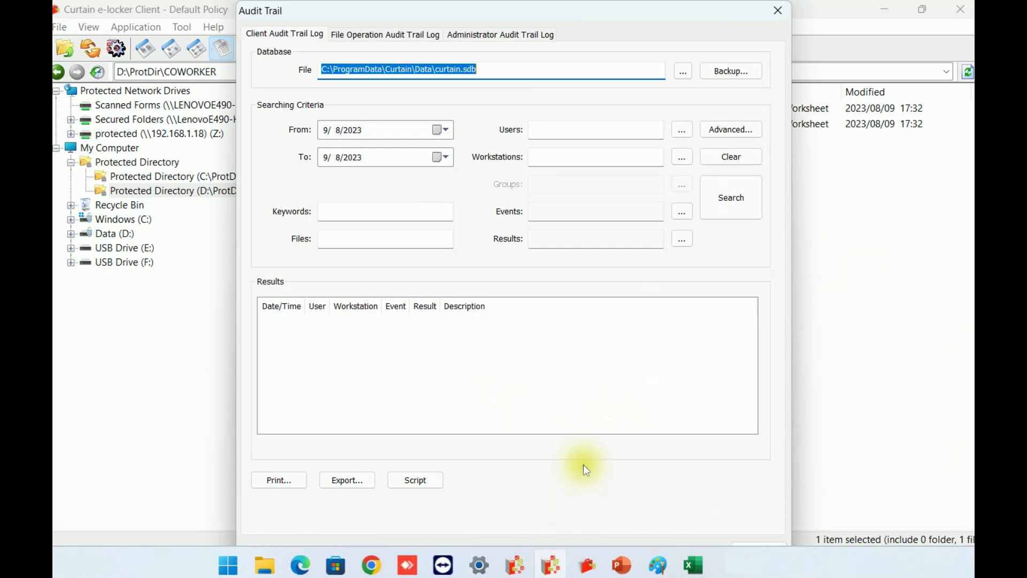
- Search the Client Audit Trail Log and inspect the Rename, Copy, Save as File and denied Save File Out records
click(730, 209)
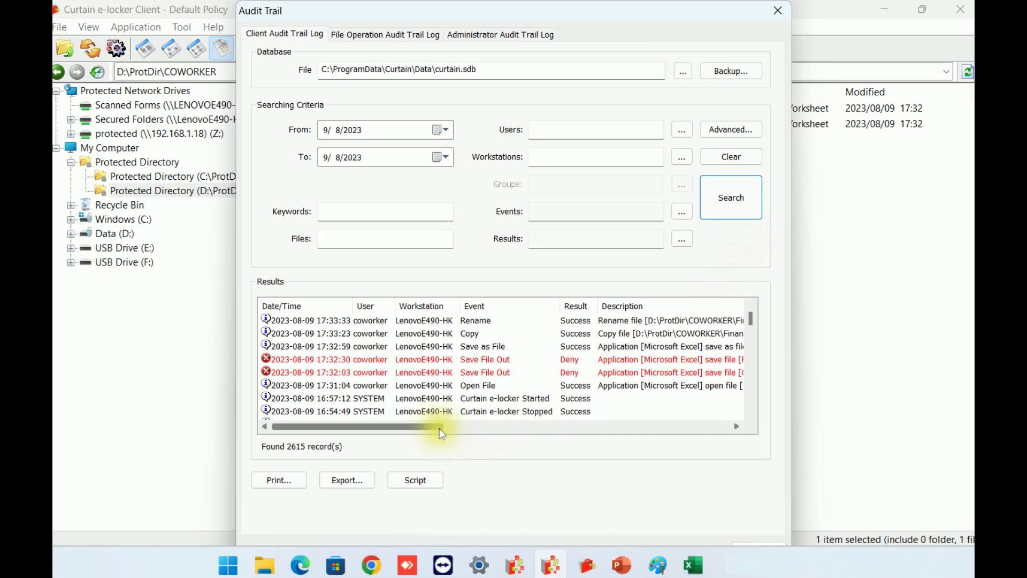
click(501, 327)
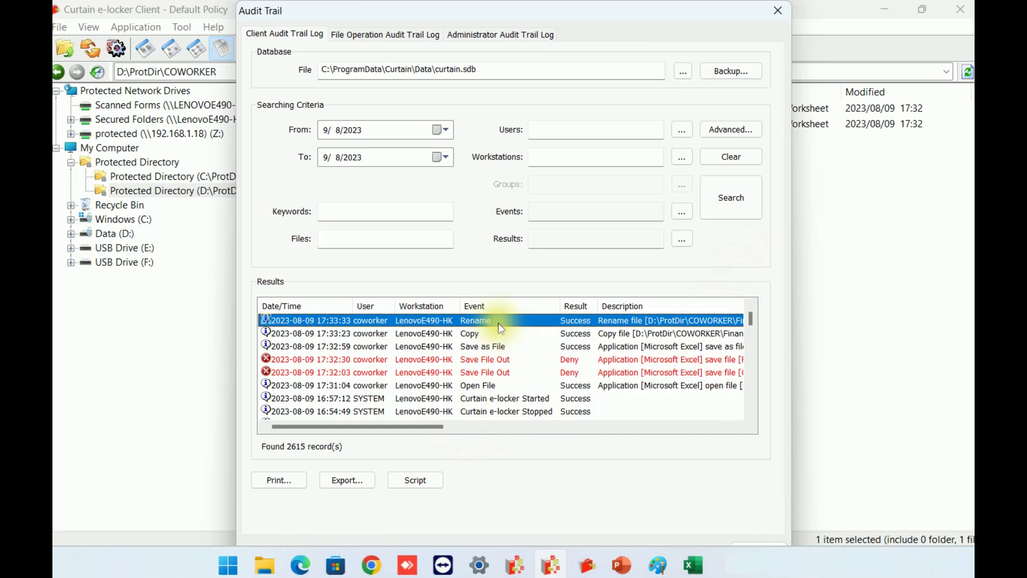
click(474, 335)
click(517, 348)
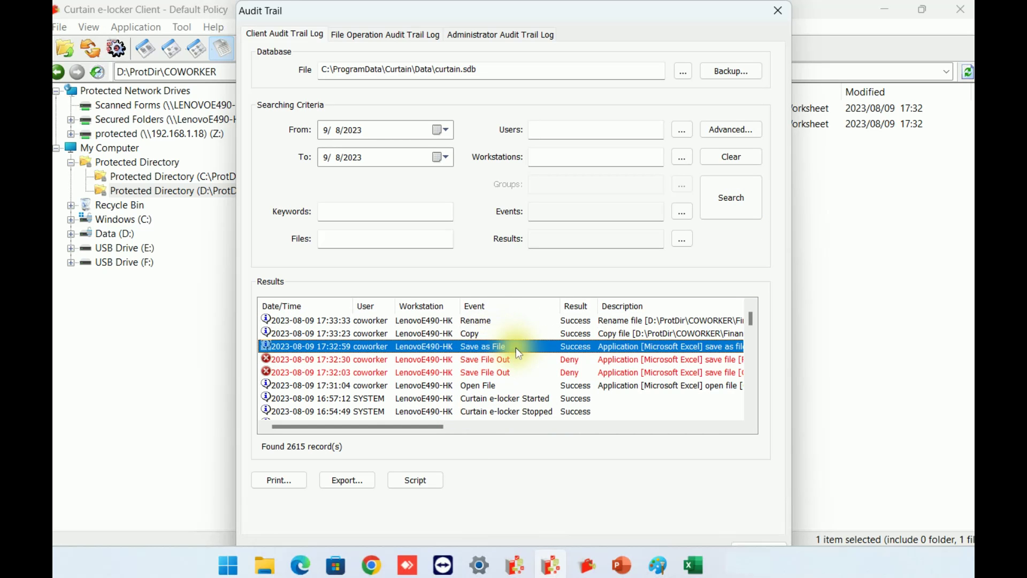
click(550, 363)
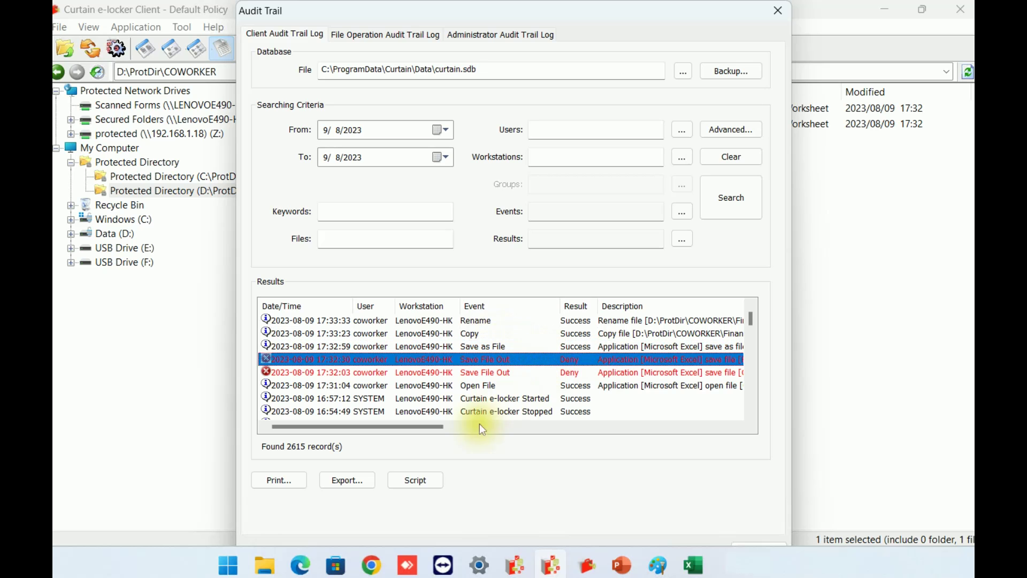
drag(422, 429, 648, 431)
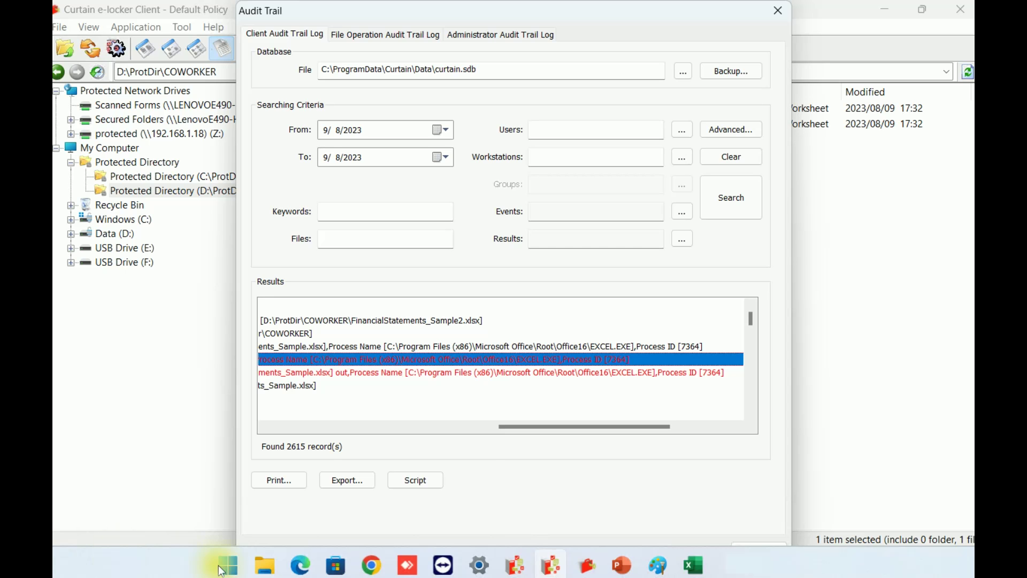
click(301, 565)
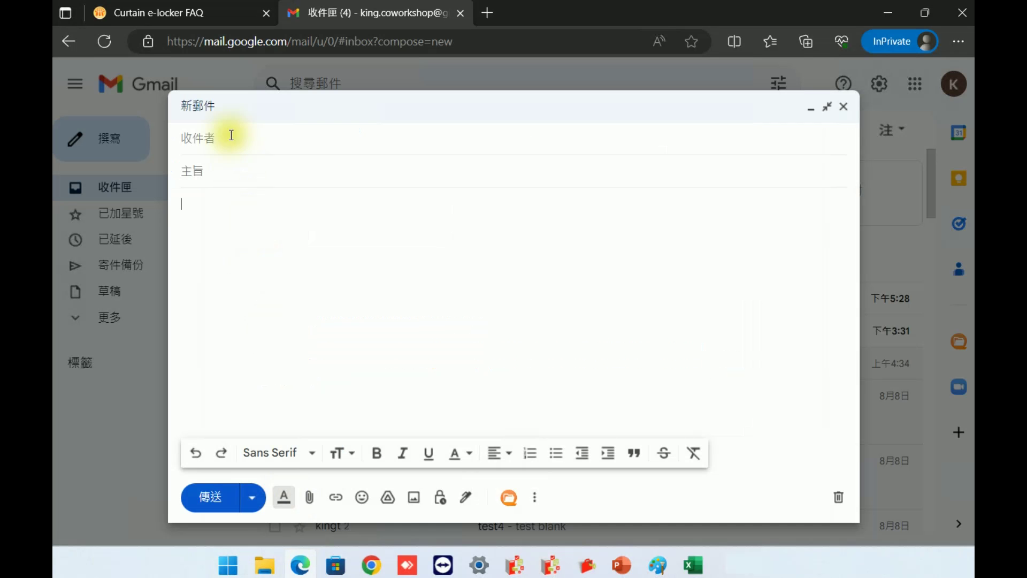
- Show the Curtain e-locker FAQ category page in Edge, then return to the Administrator Settings
click(226, 10)
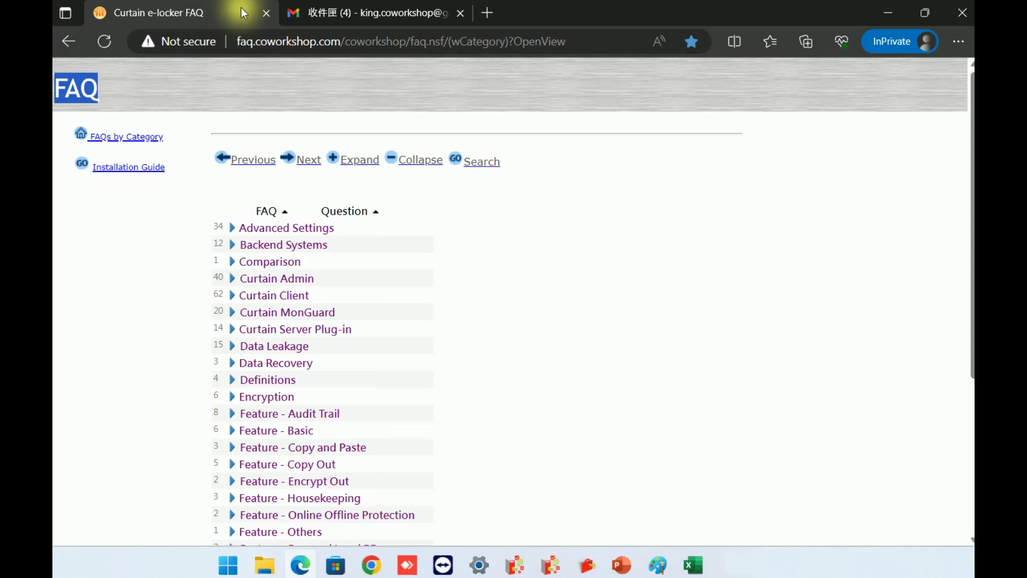
click(513, 571)
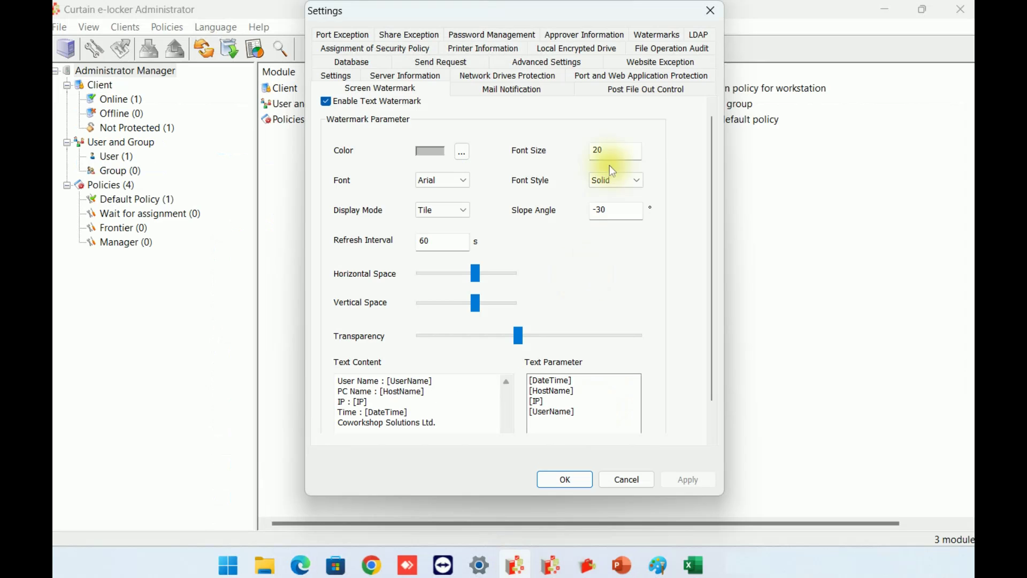
- Enable Port Protection and Protected Web Application for the FAQ site, then apply and save the settings
click(656, 76)
click(421, 129)
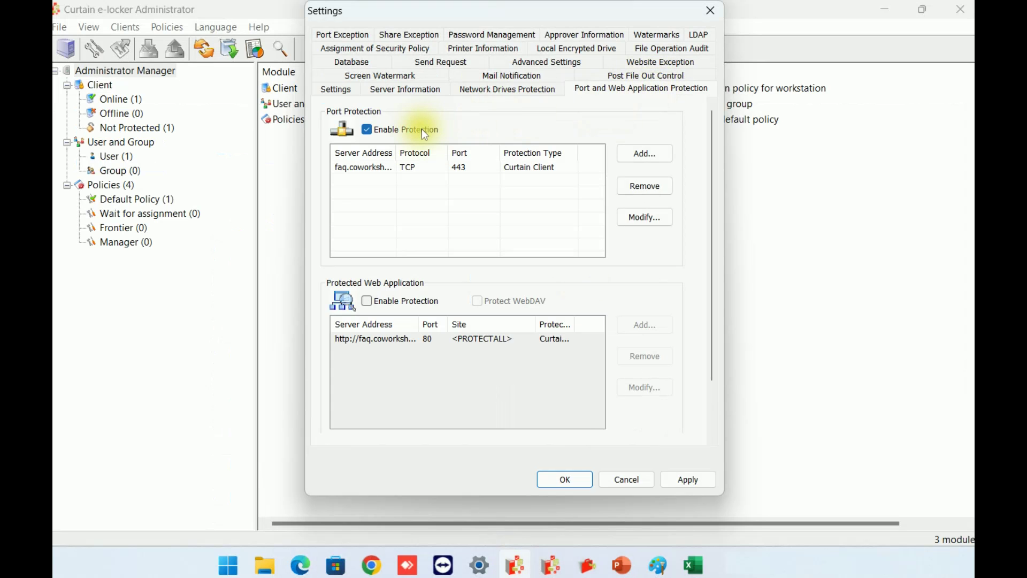
click(426, 305)
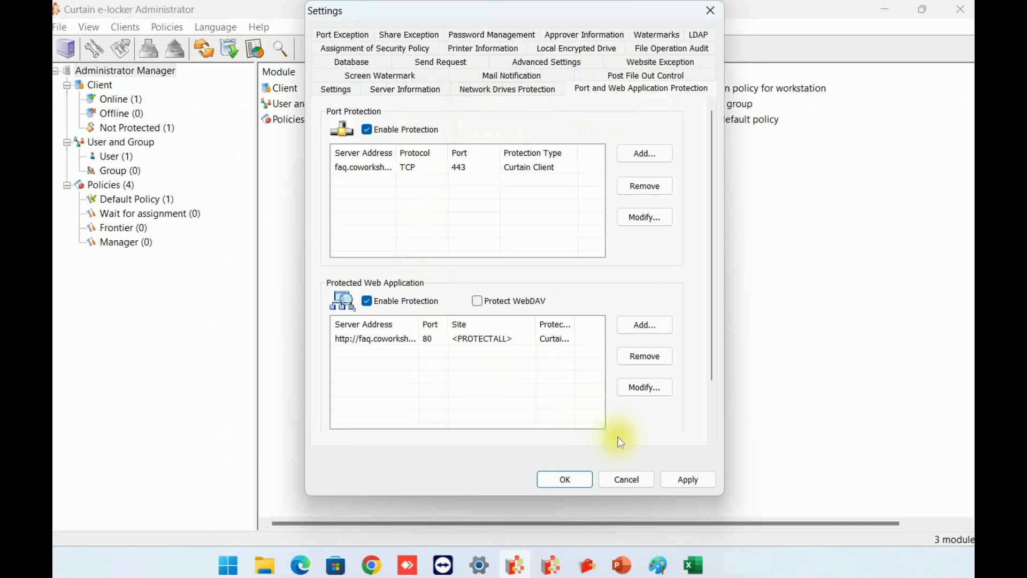
click(700, 481)
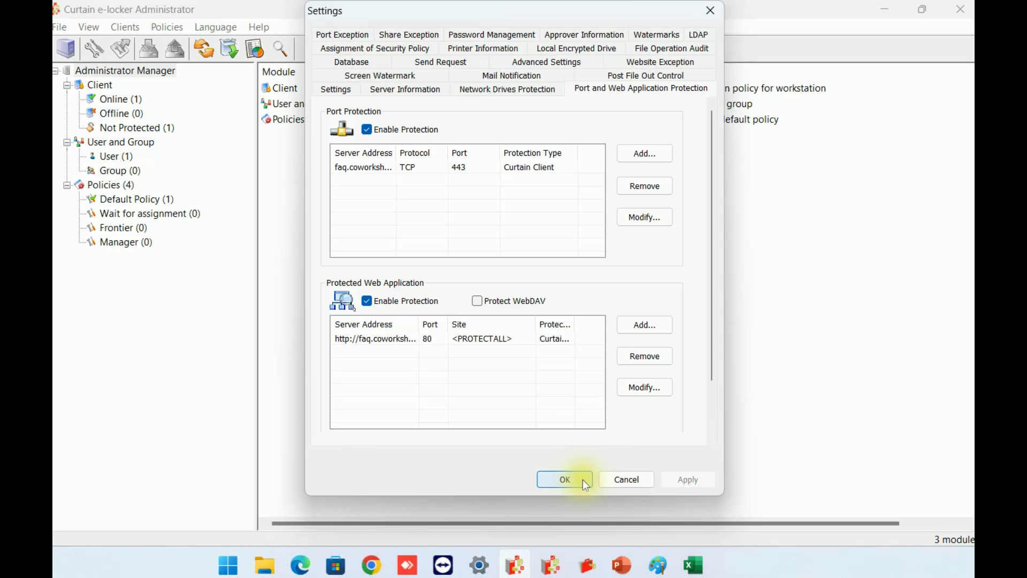
click(566, 480)
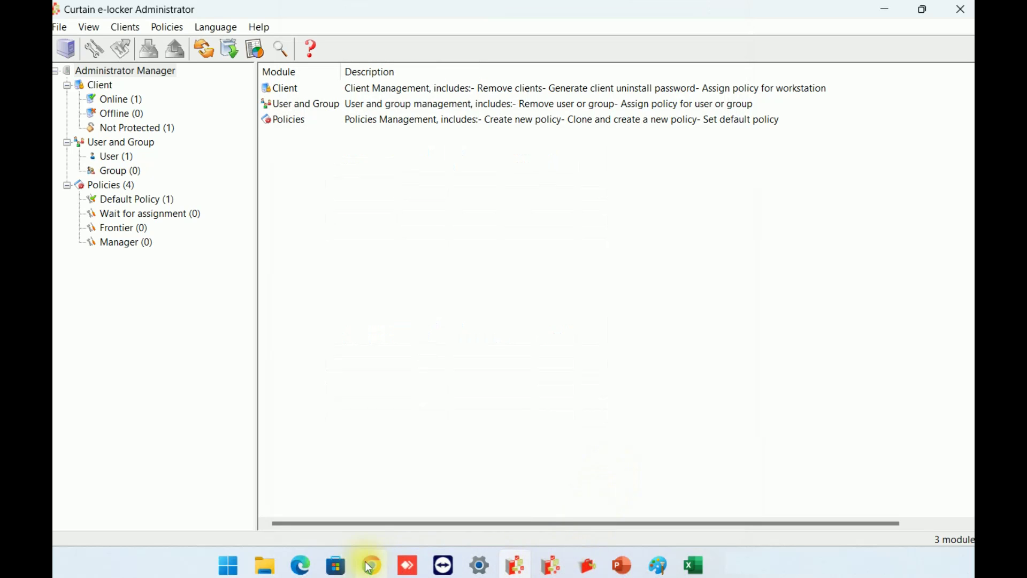
click(301, 566)
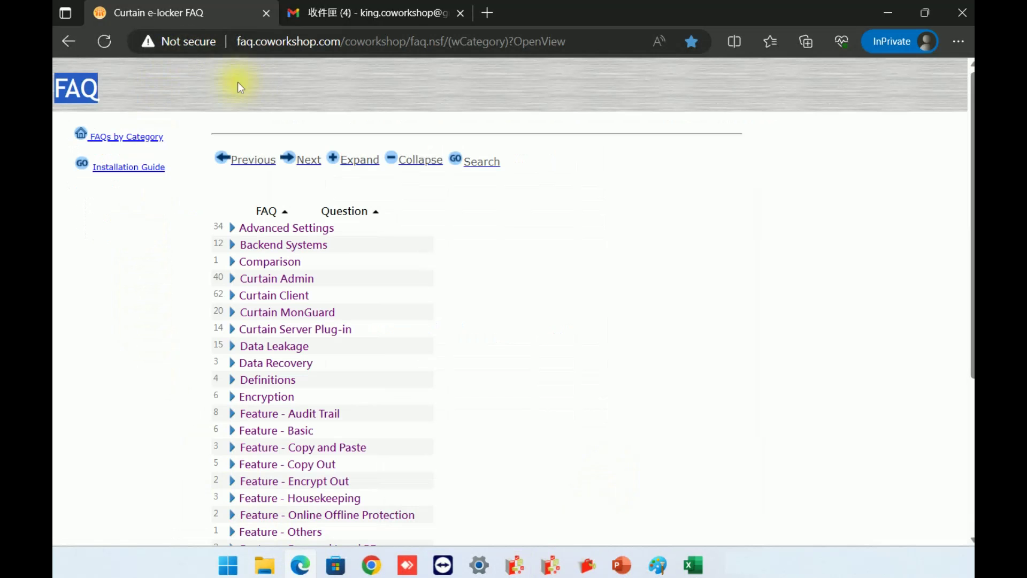
- Reload the Curtain e-locker FAQ page, which now fails with a 404 error
click(107, 43)
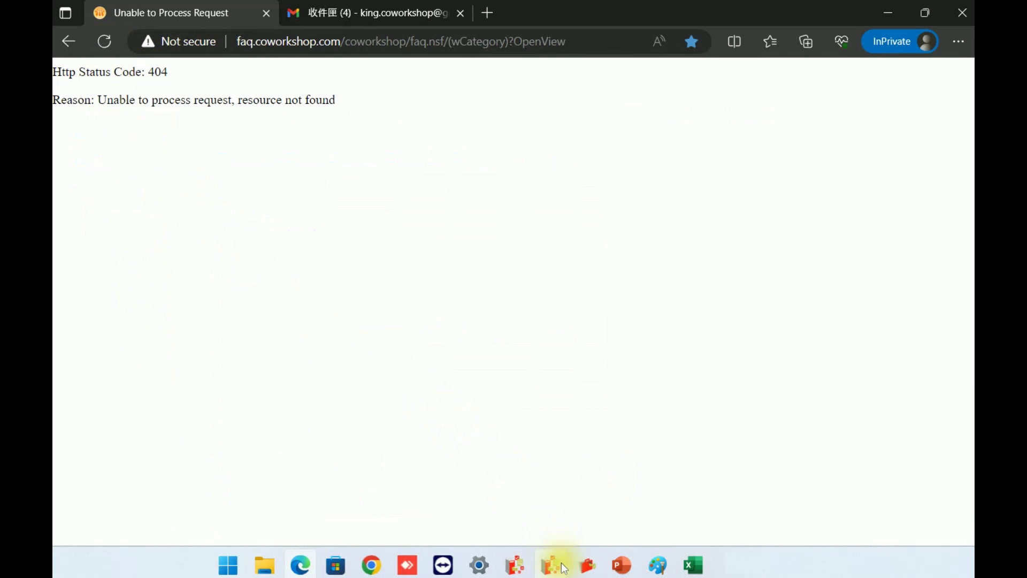
click(588, 566)
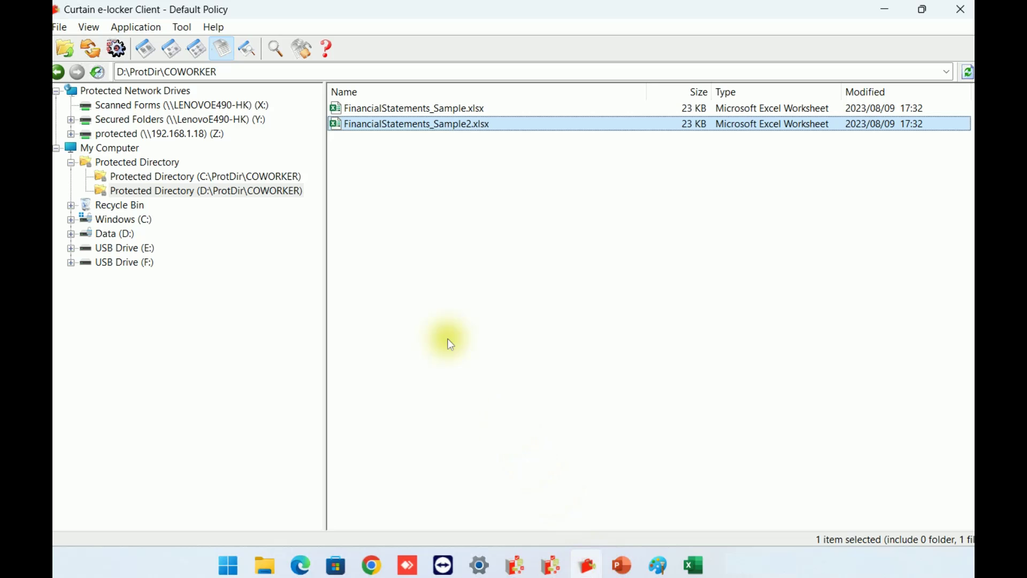
- Launch Microsoft Edge under protection from the Application menu's Opened history and open the FAQ site
click(153, 27)
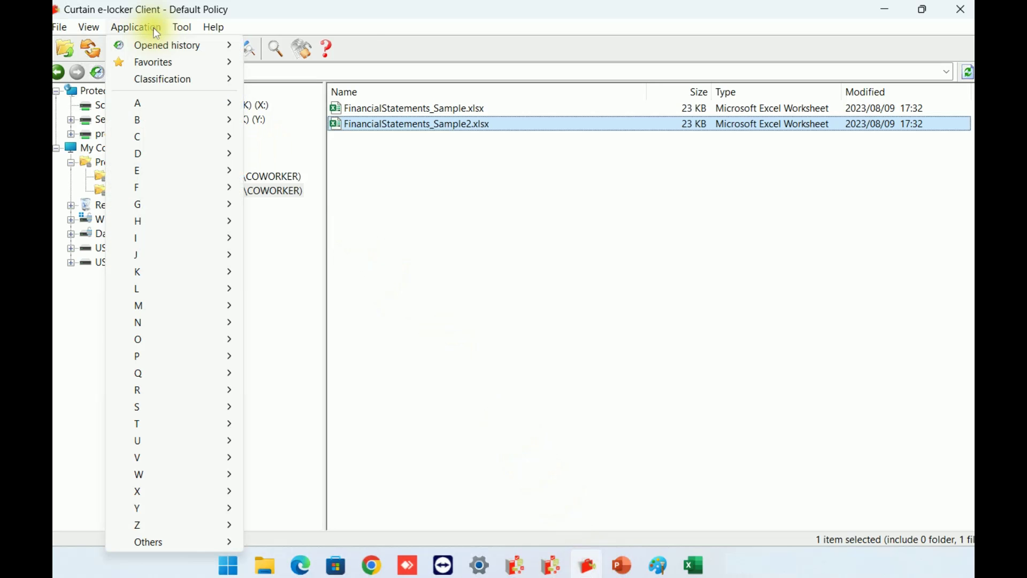
mouse_move(152, 47)
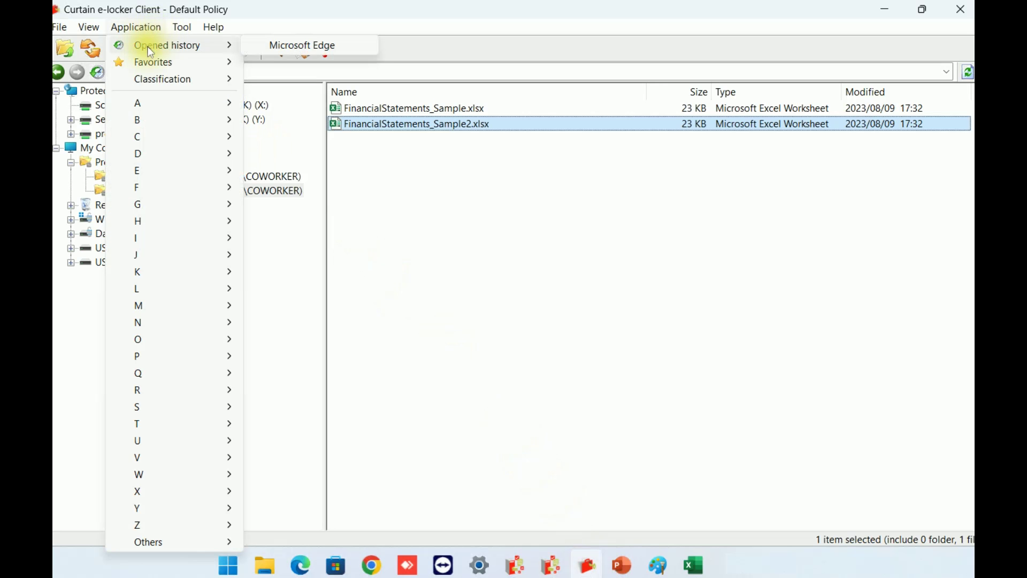
click(365, 46)
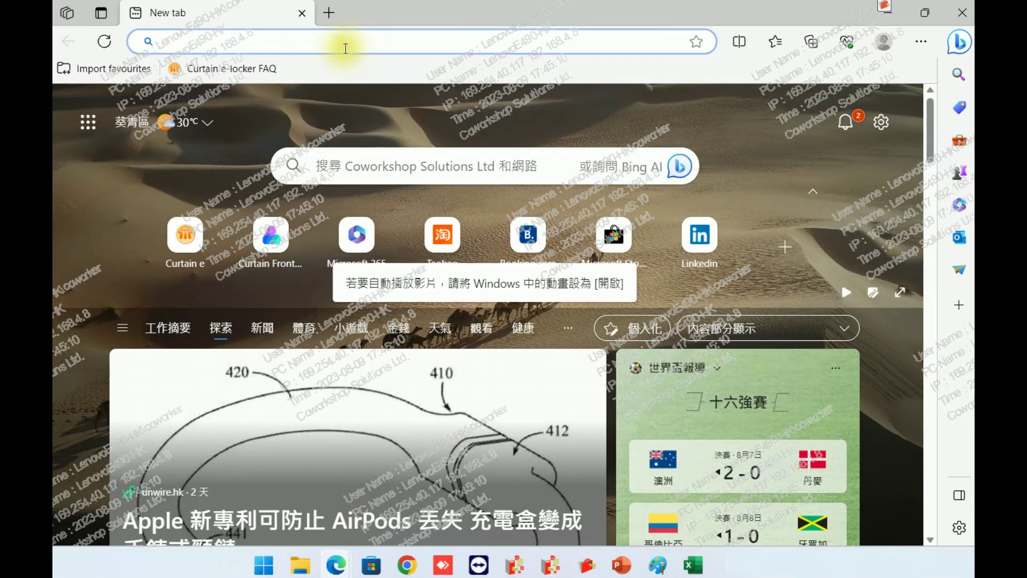
click(271, 66)
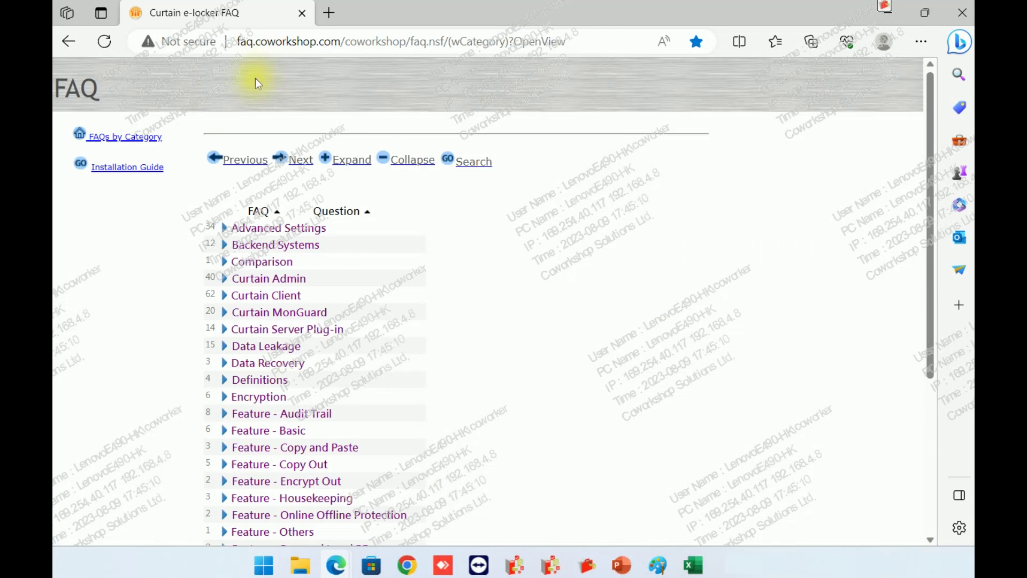
- Open FAQ 00096 on Curtain e-locker's purpose via Installation Guide and view its allowed and blocked actions
click(155, 170)
click(226, 279)
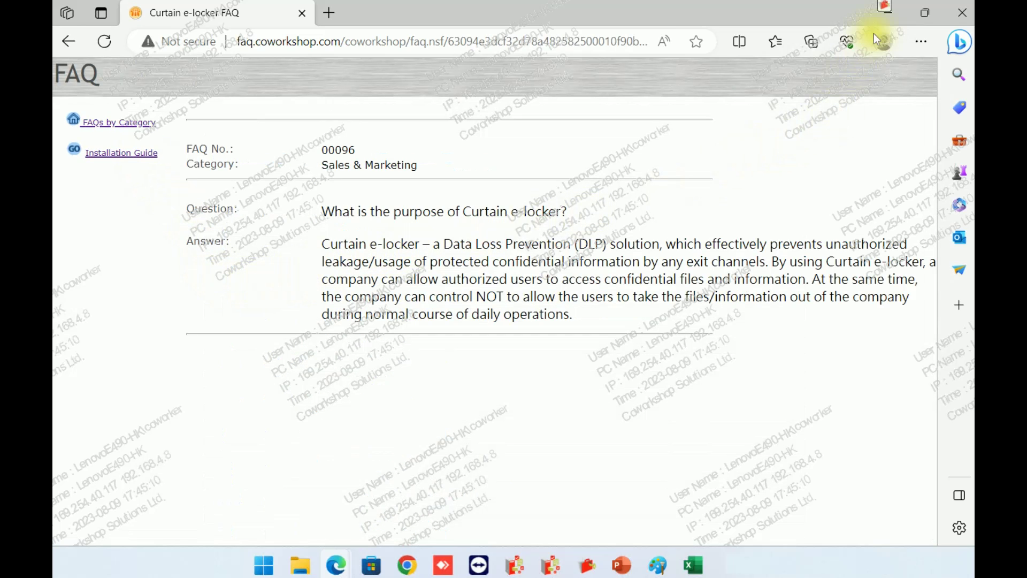
click(886, 7)
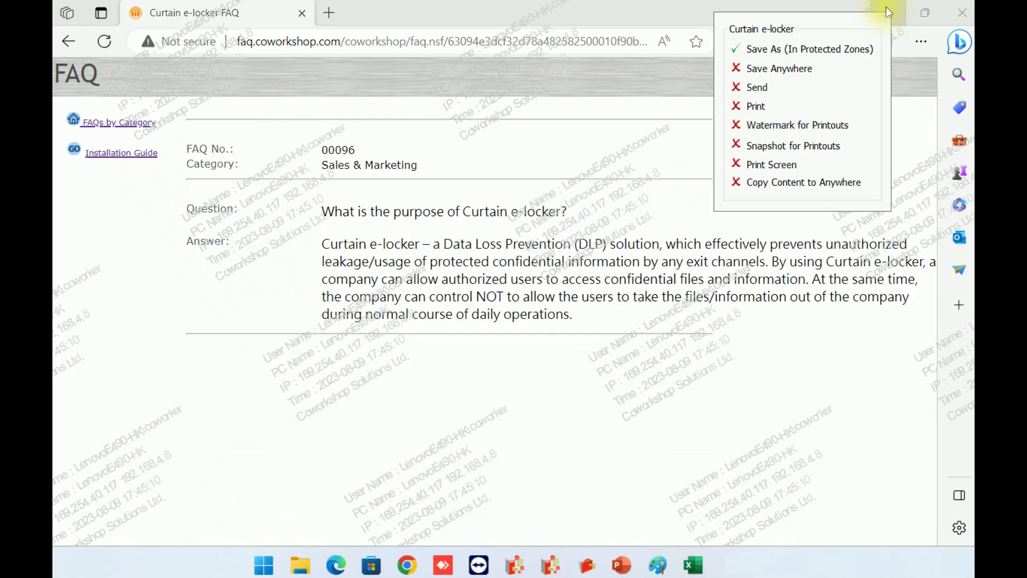
click(622, 566)
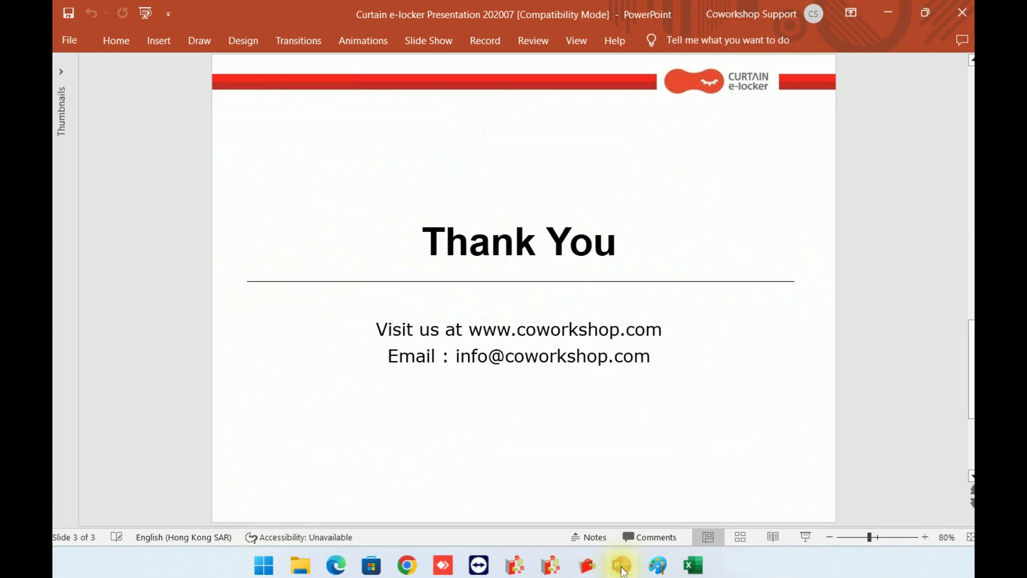